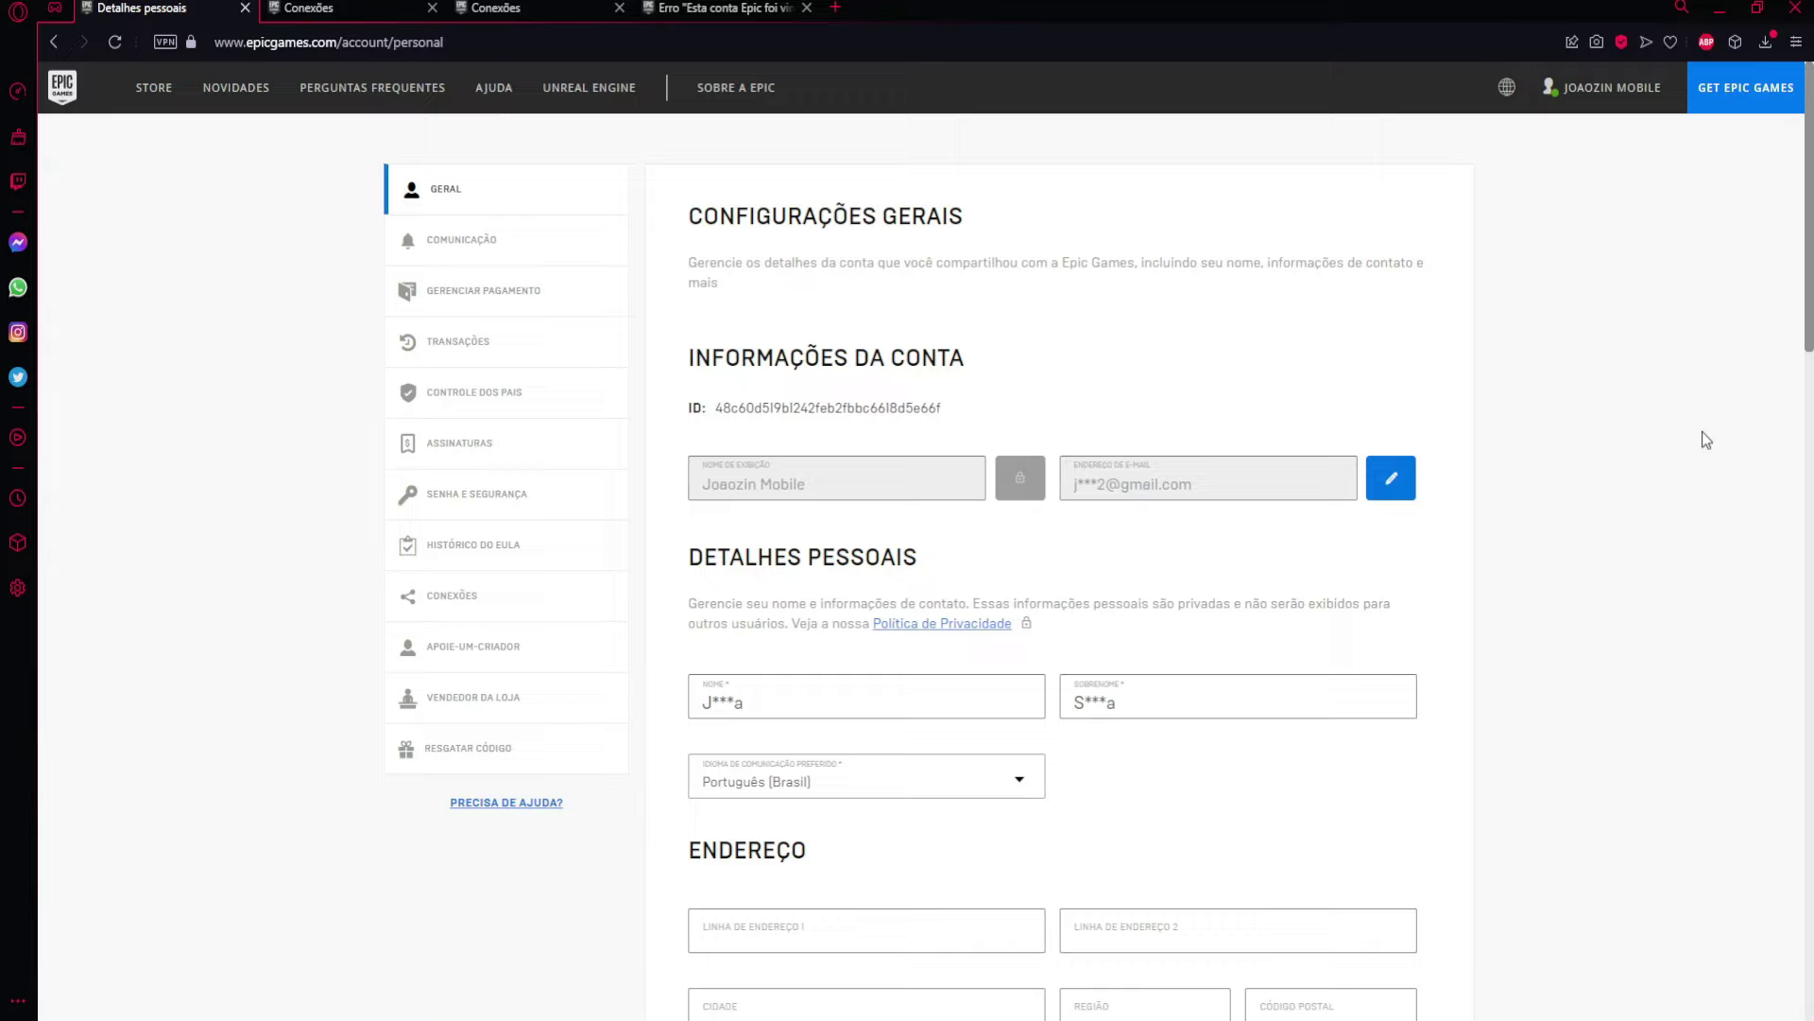
# Open the Conexões section of the Epic Games account settings
pyautogui.scroll(-6, 1576, 701)
pyautogui.scroll(6, 1576, 701)
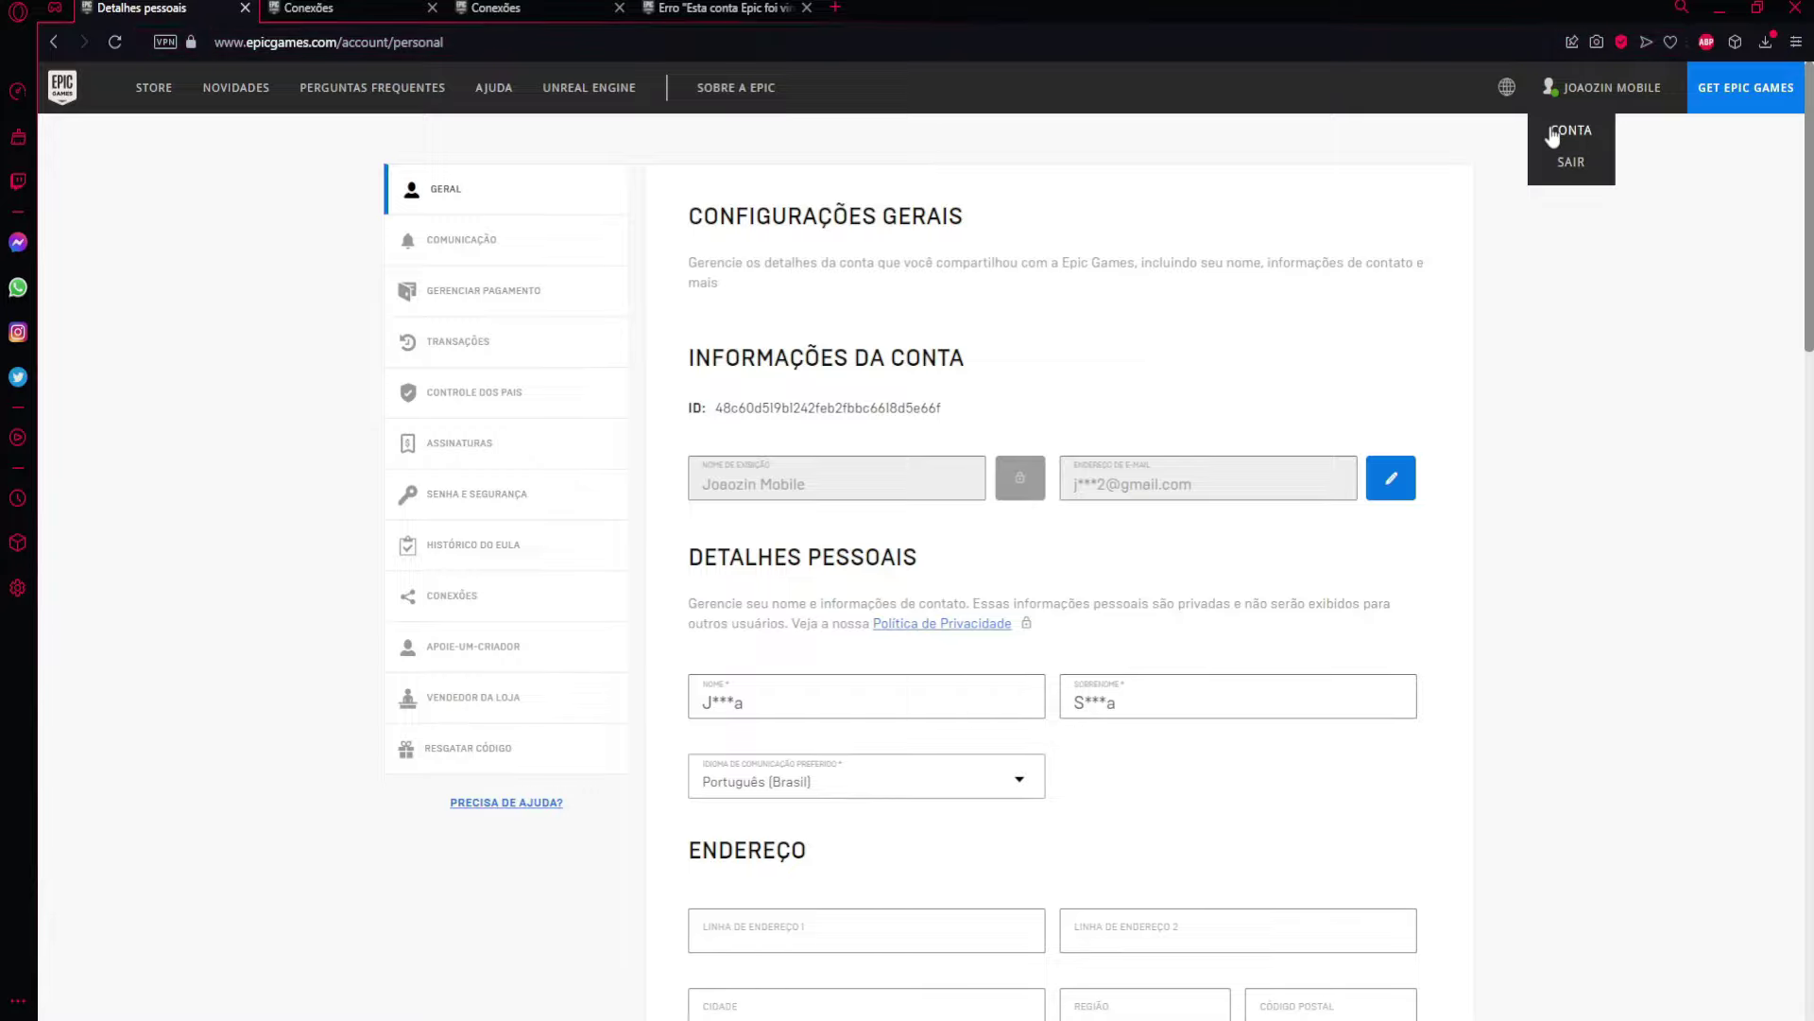
pyautogui.scroll(-5, 519, 377)
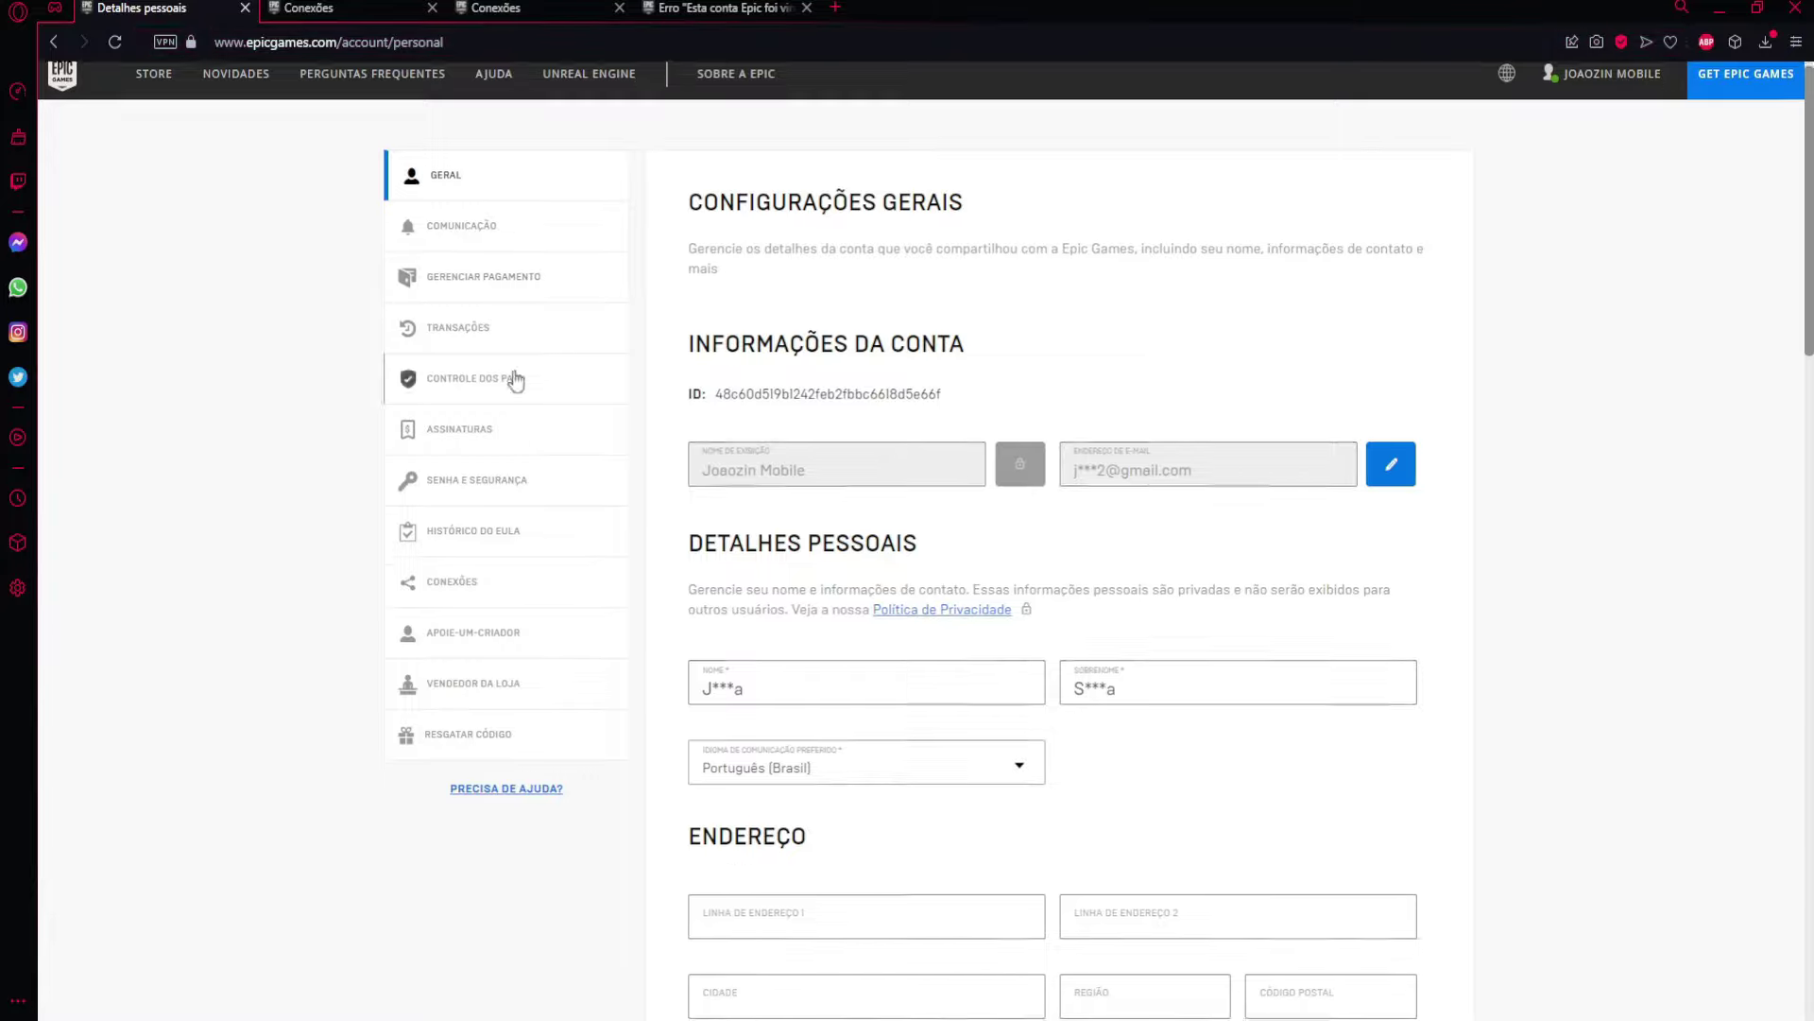
pyautogui.scroll(-2, 1445, 605)
pyautogui.scroll(8, 300, 502)
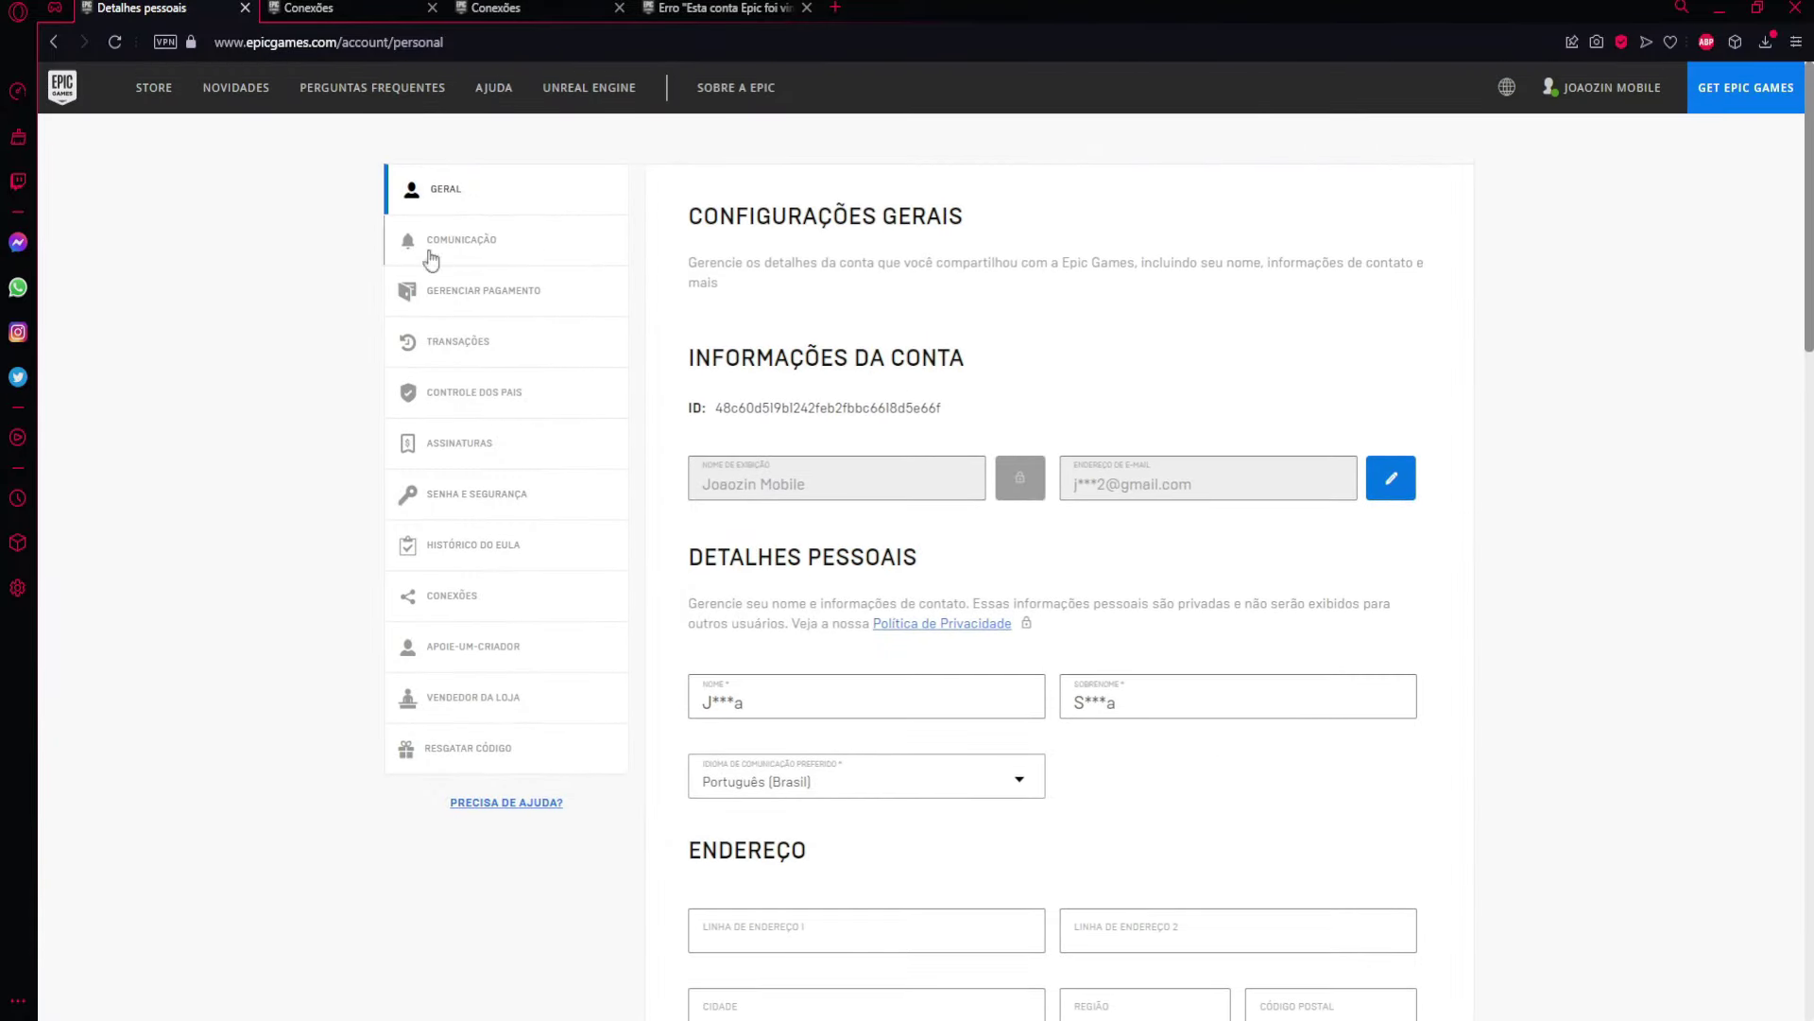
pyautogui.click(451, 603)
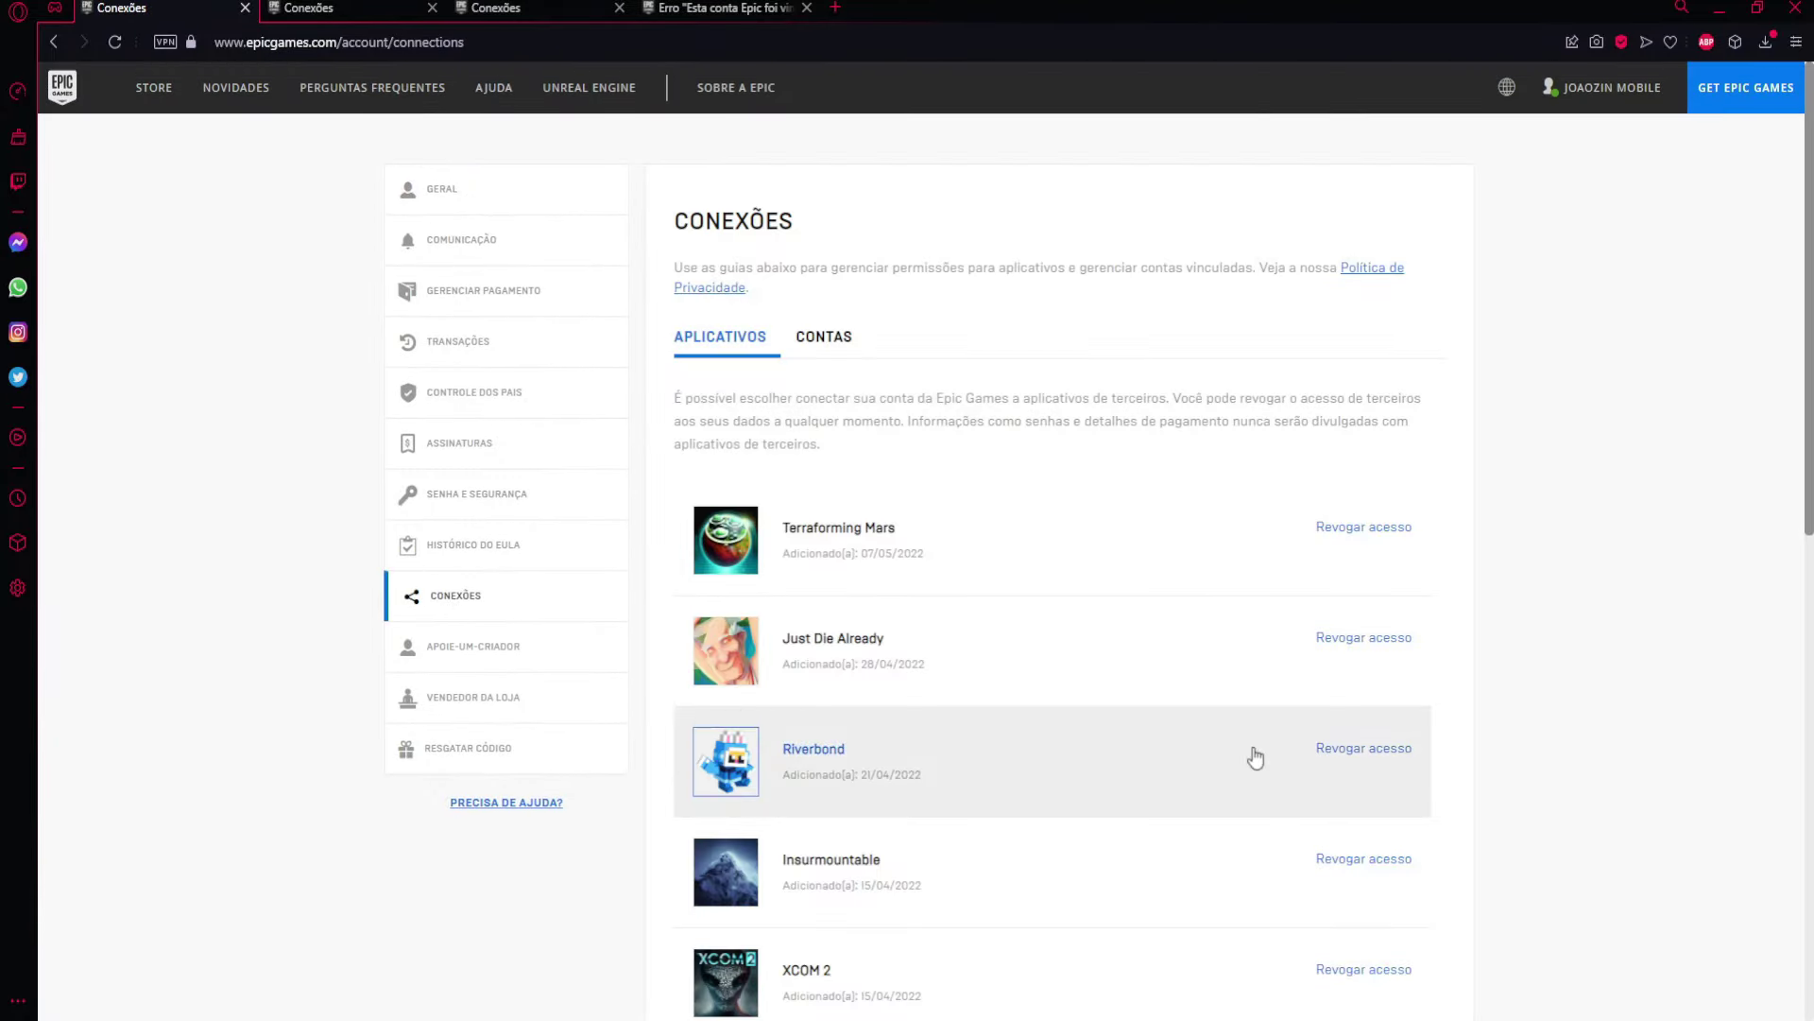
# Look over the connected applications and switch the connections page to the Contas list
pyautogui.scroll(-5, 1255, 757)
pyautogui.scroll(5, 1255, 757)
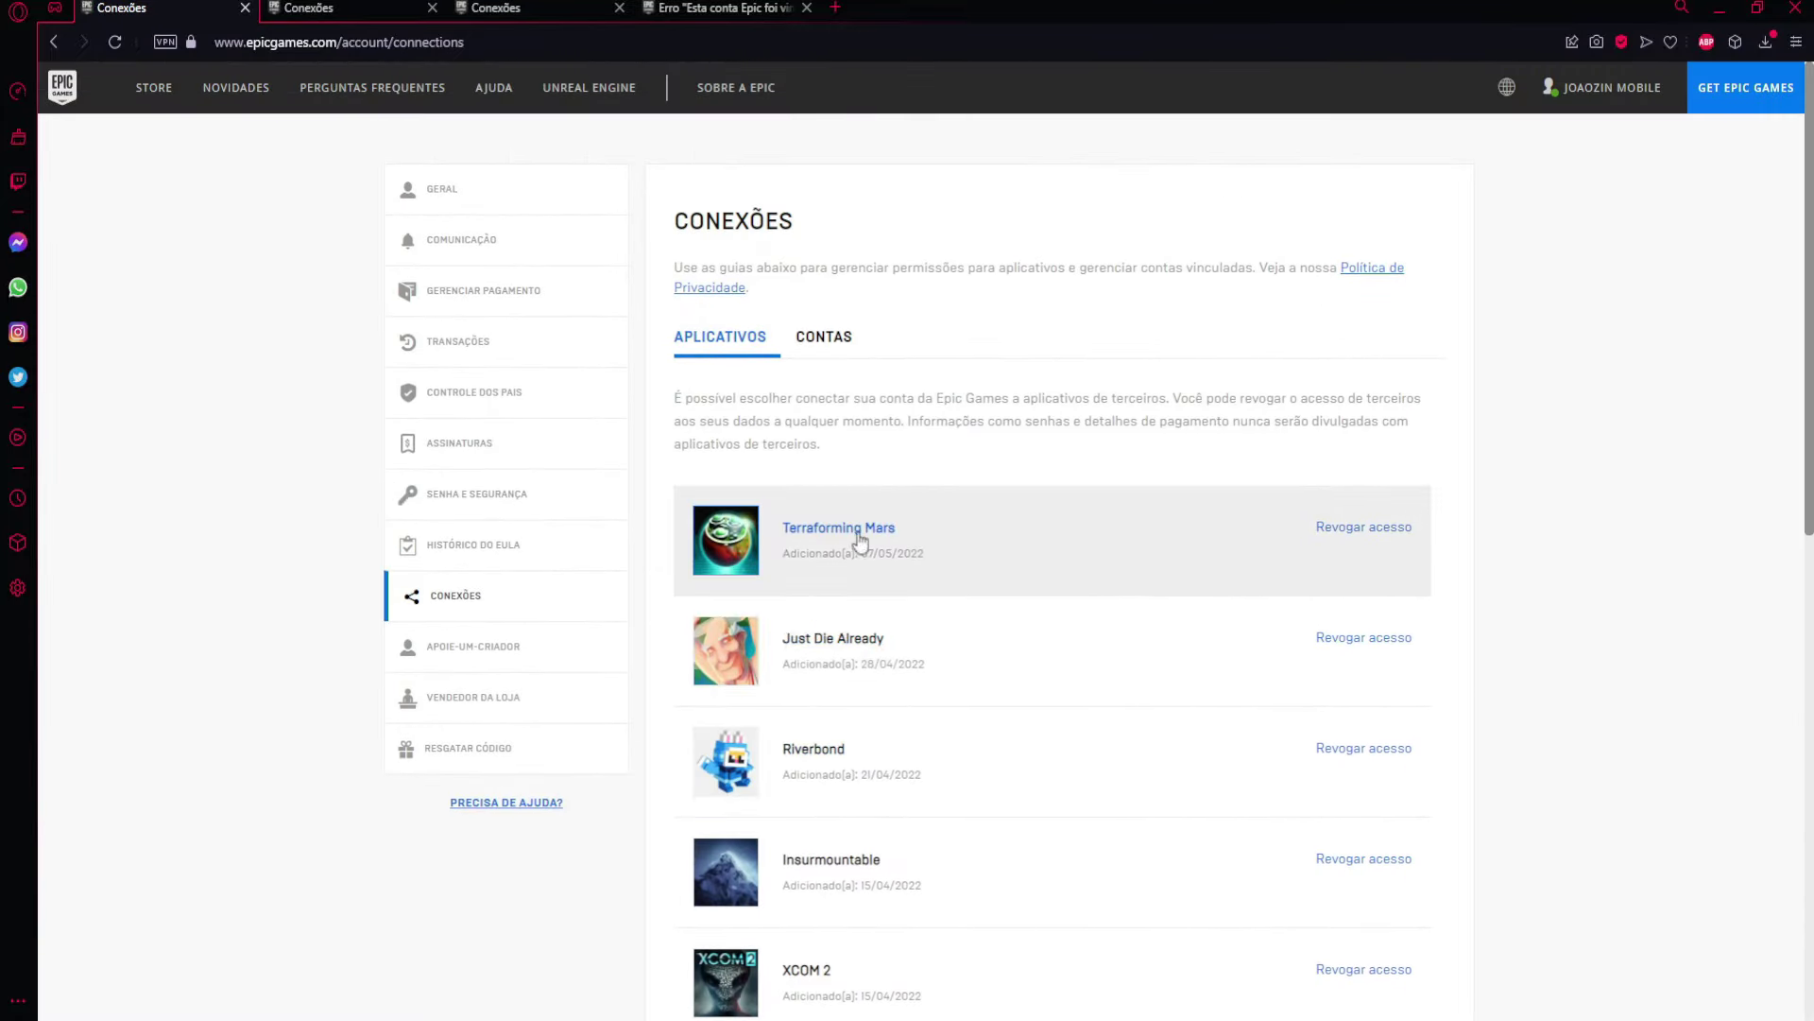
pyautogui.scroll(-5, 1101, 671)
pyautogui.scroll(5, 855, 583)
pyautogui.click(823, 349)
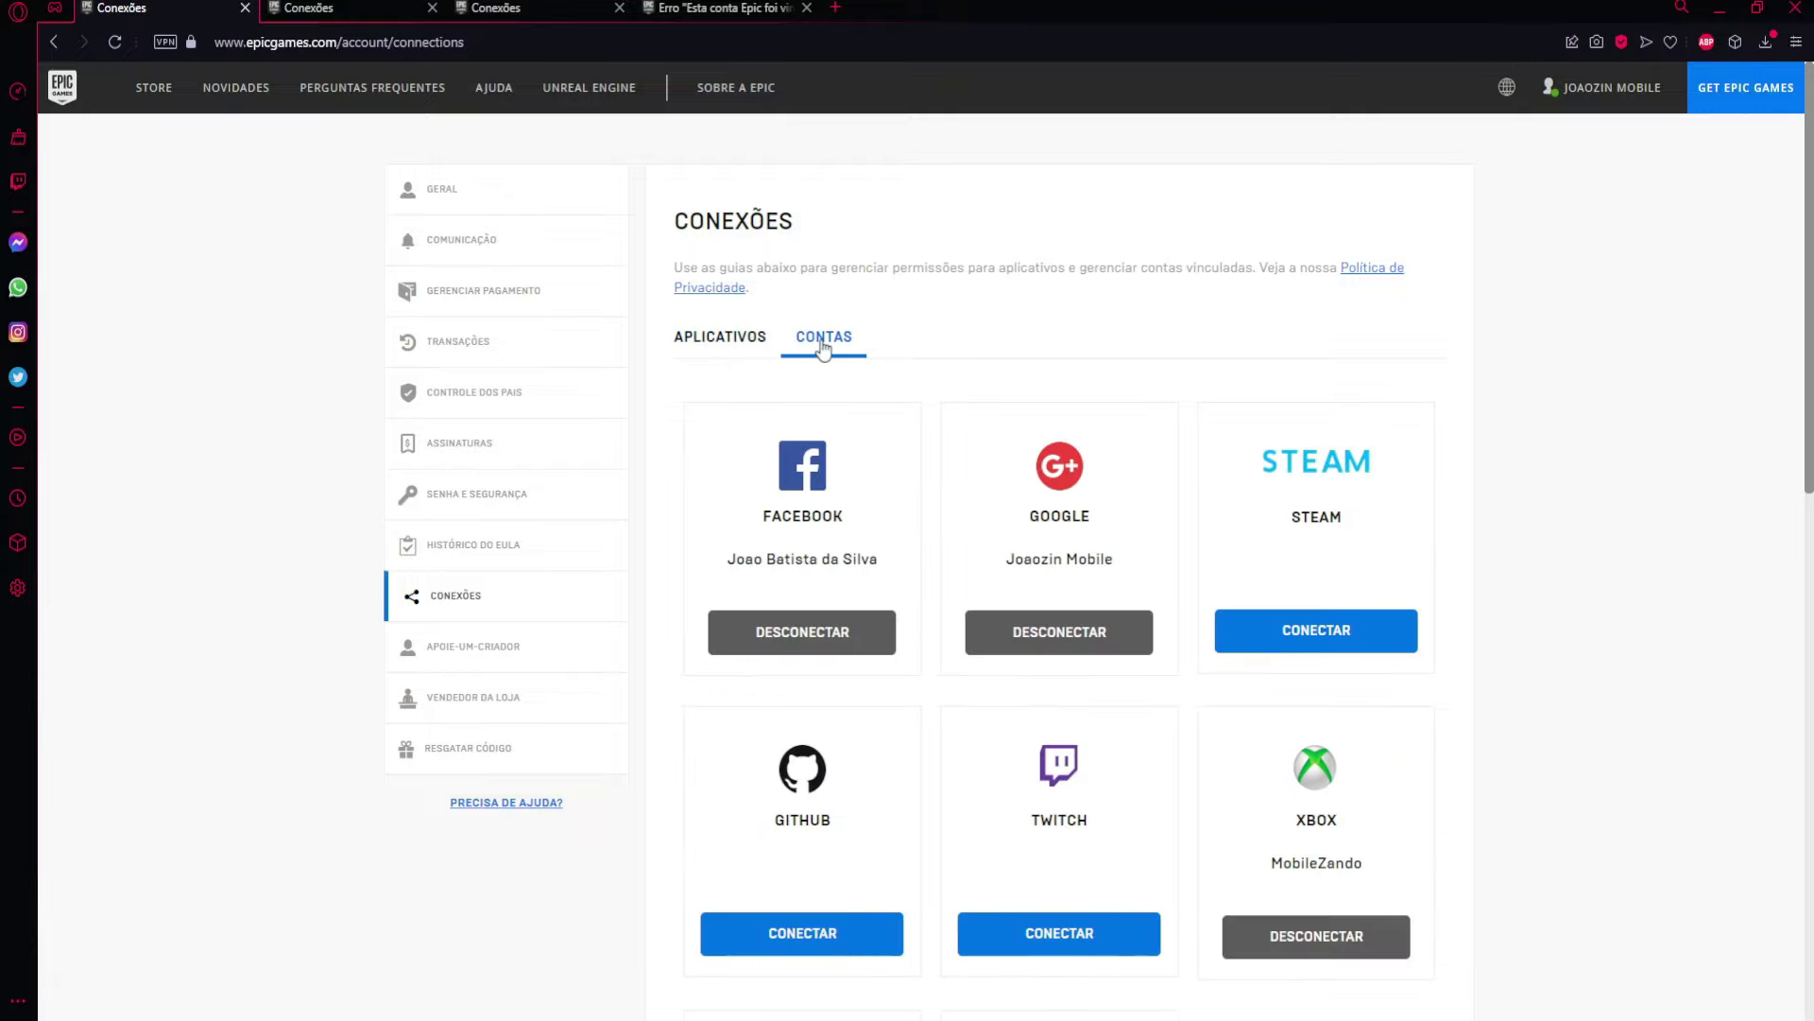
# Look through the platform accounts that can be linked, from Facebook to Conta Nintendo
pyautogui.scroll(-5, 1530, 680)
pyautogui.scroll(5, 1408, 855)
pyautogui.scroll(-3, 1005, 713)
pyautogui.scroll(3, 1492, 718)
pyautogui.scroll(-5, 1584, 648)
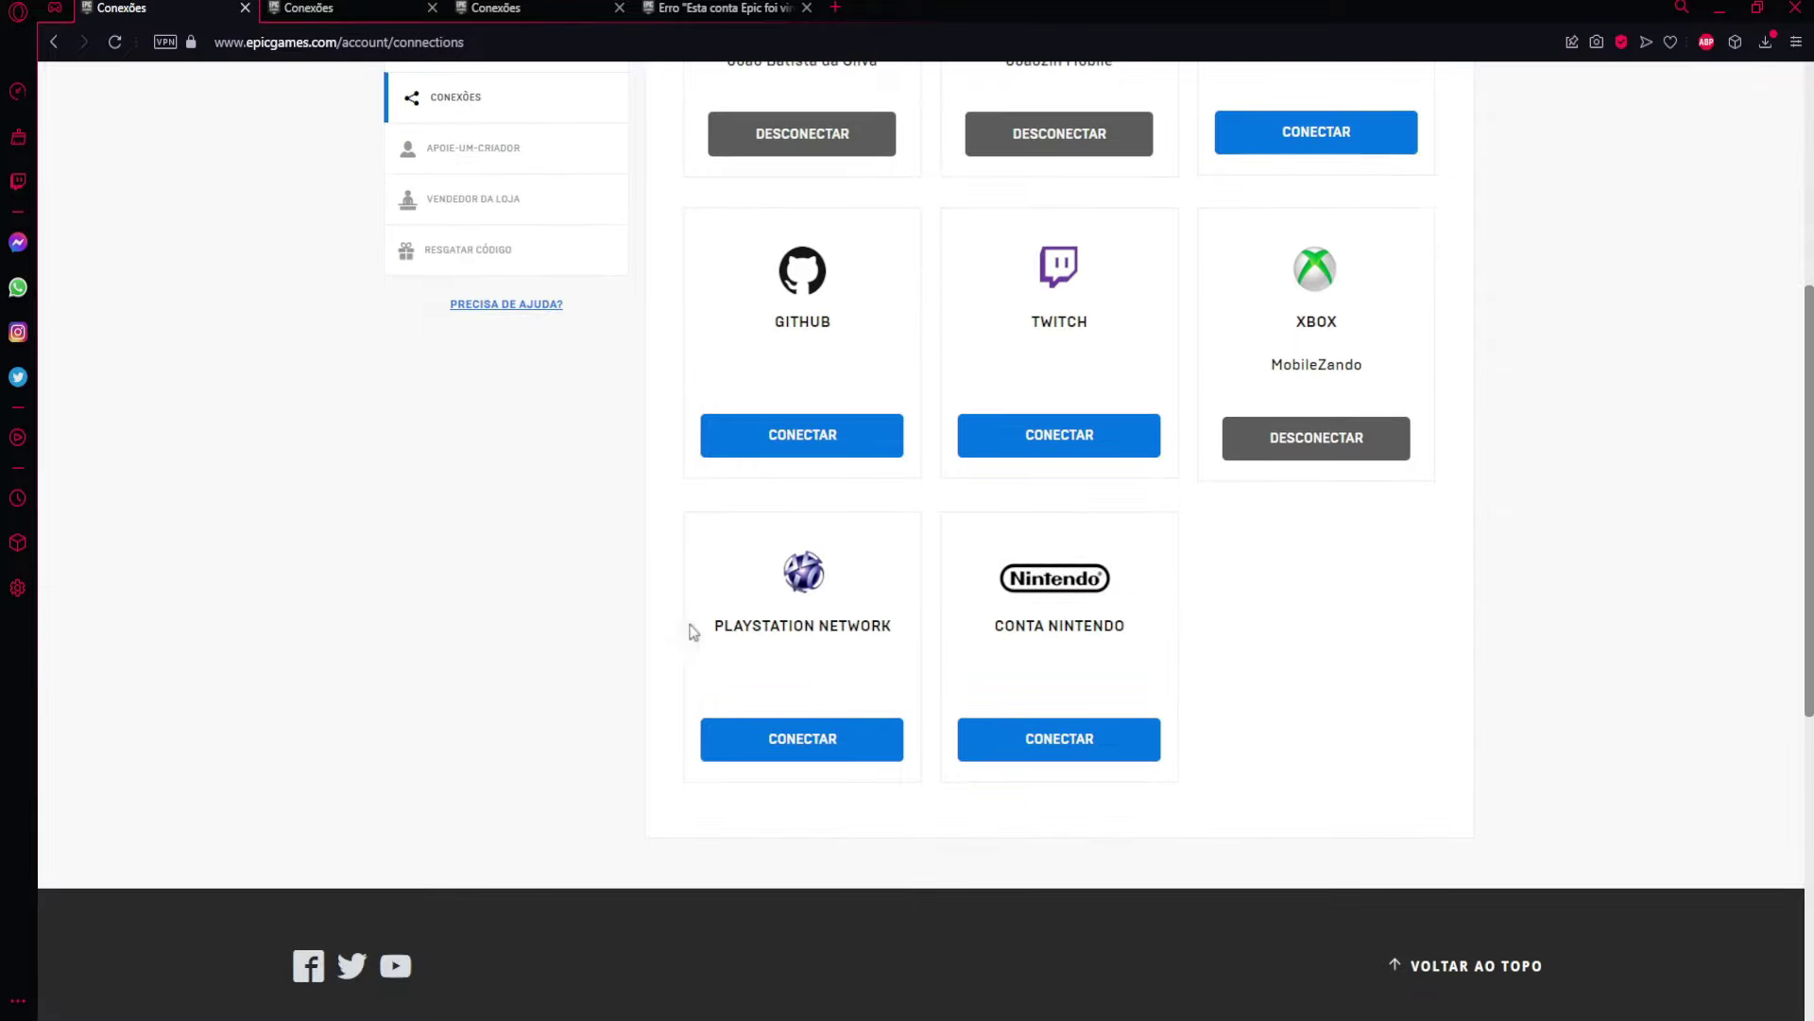
pyautogui.scroll(4, 1121, 695)
pyautogui.scroll(1, 1120, 695)
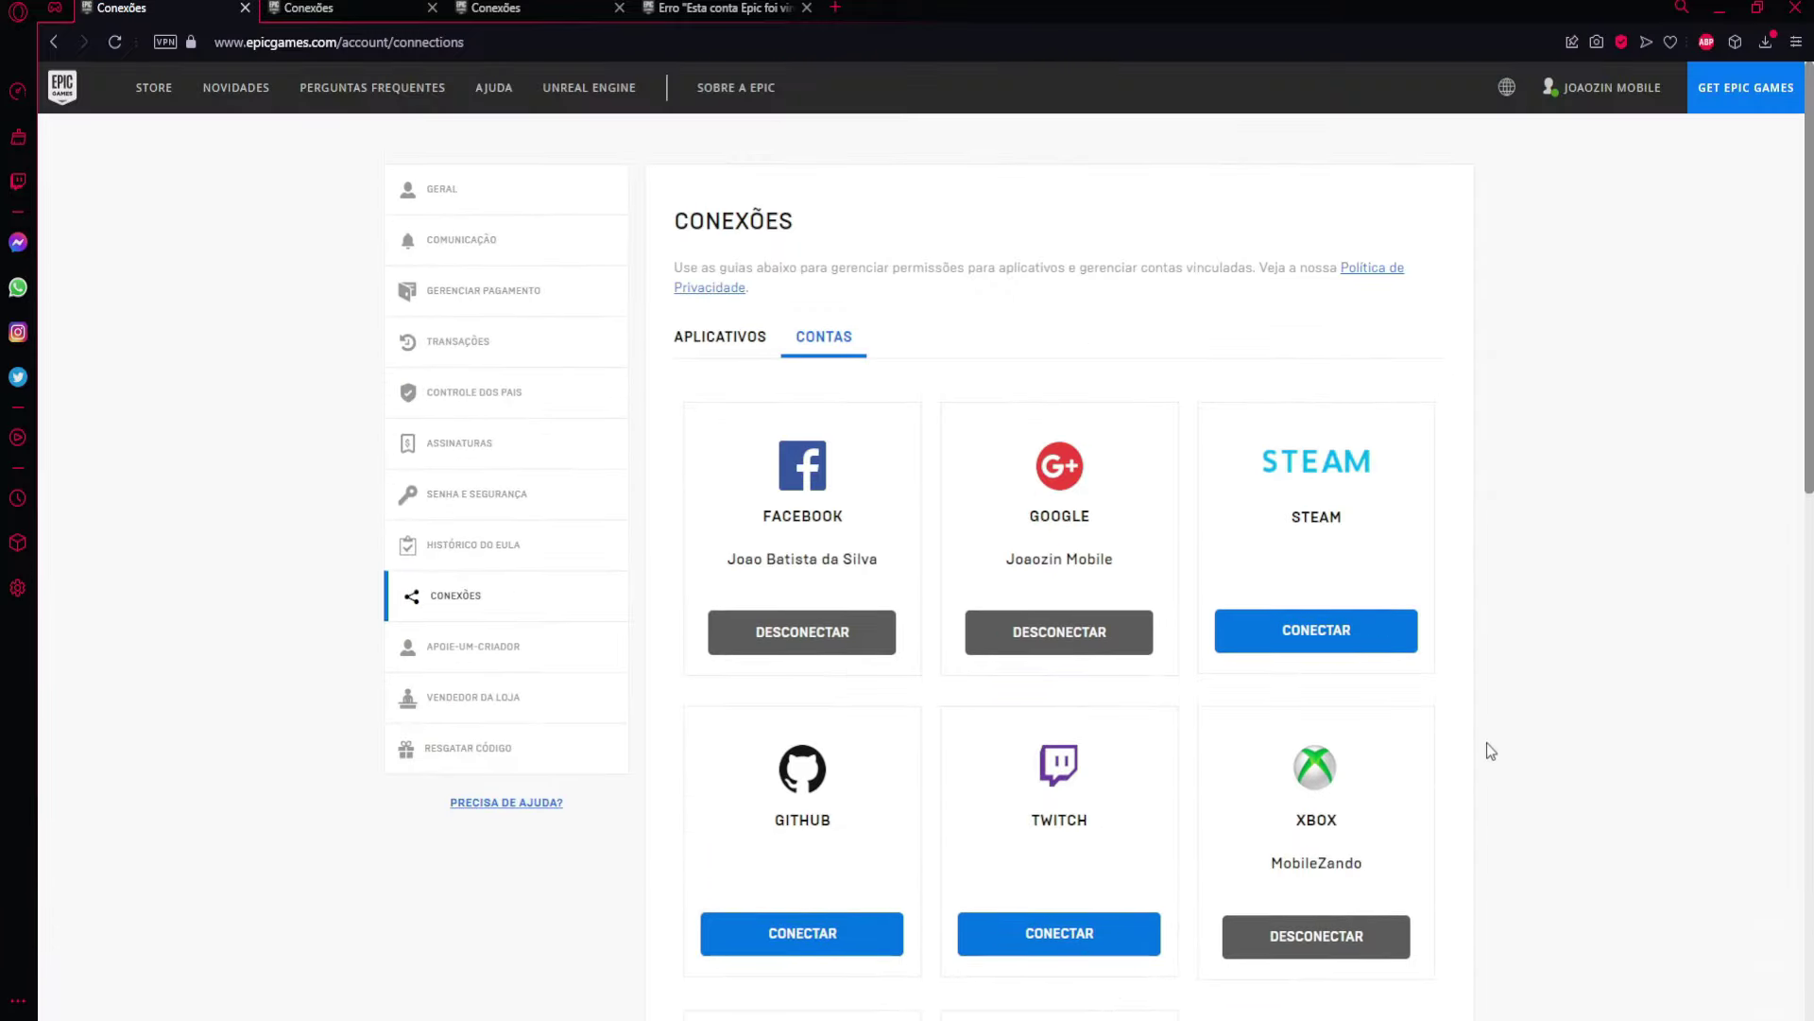
# Examine which account name is linked under Xbox
pyautogui.doubleClick(1314, 825)
pyautogui.click(1280, 832)
pyautogui.moveTo(1266, 866); pyautogui.dragTo(1400, 878)
pyautogui.click(1412, 864)
pyautogui.click(1397, 872)
pyautogui.moveTo(1253, 873); pyautogui.dragTo(1331, 874)
pyautogui.click(1348, 875)
pyautogui.moveTo(1269, 857); pyautogui.dragTo(1381, 871)
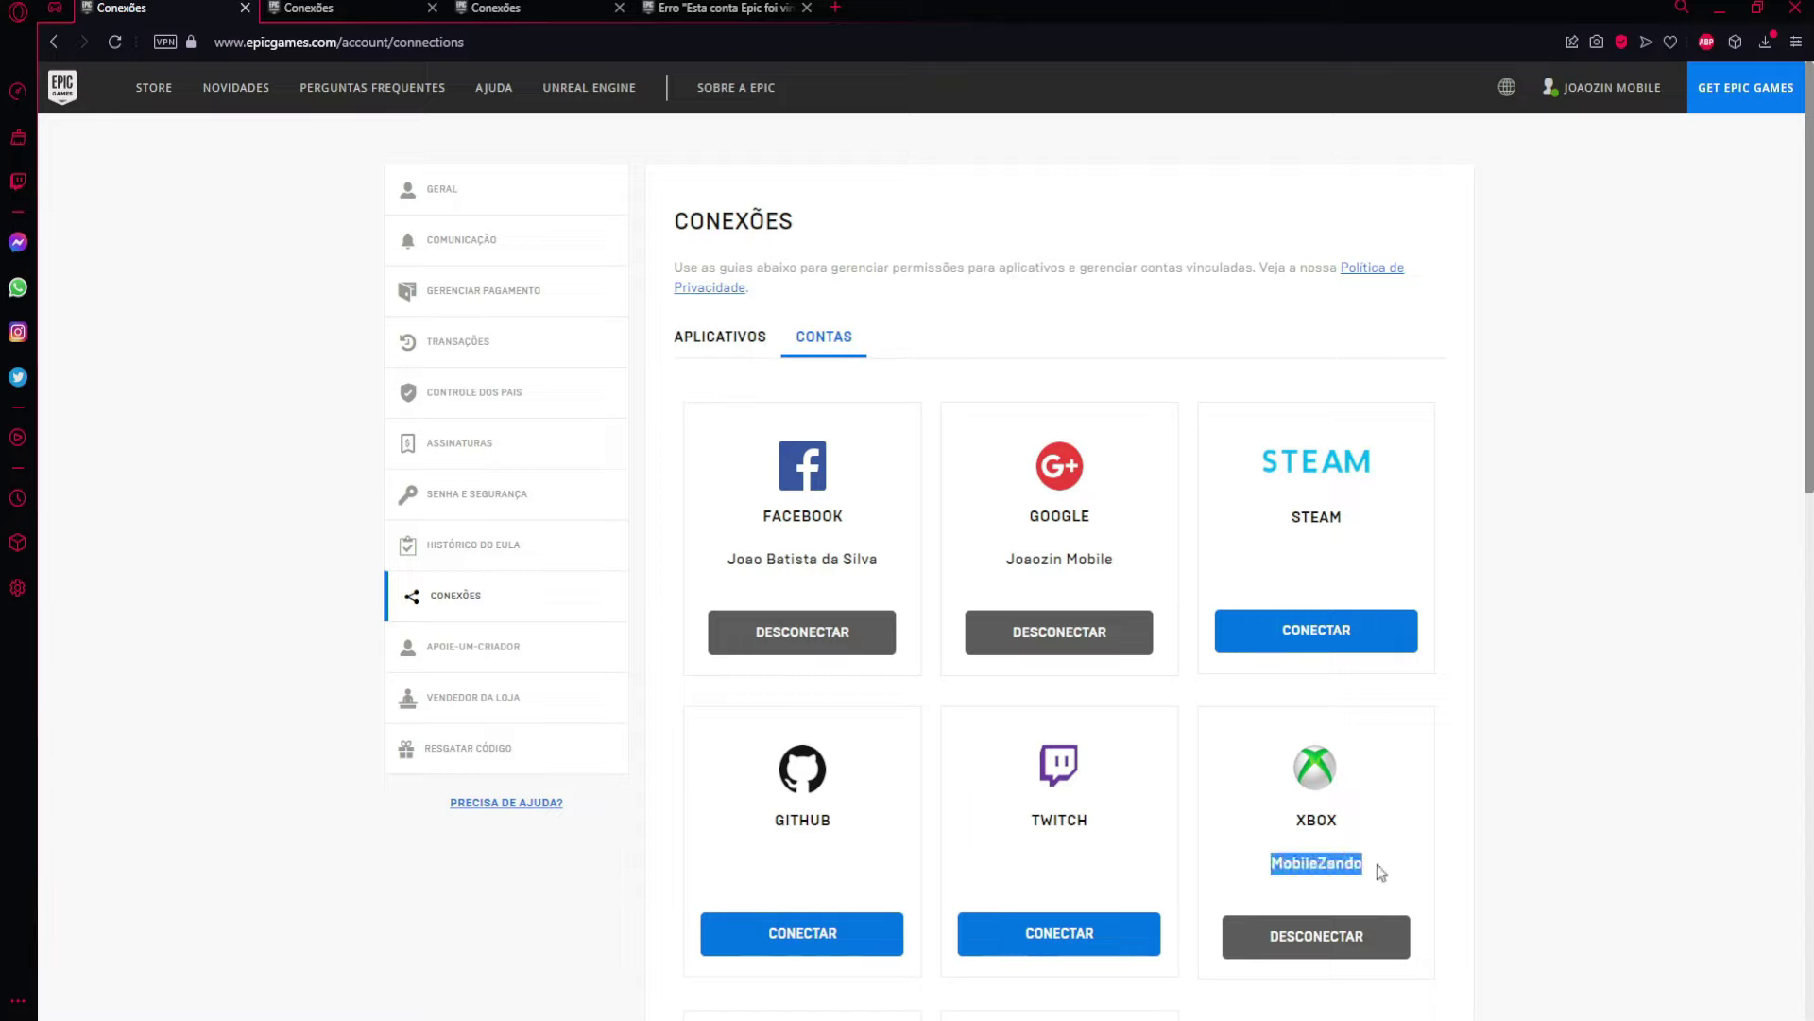
pyautogui.click(1390, 870)
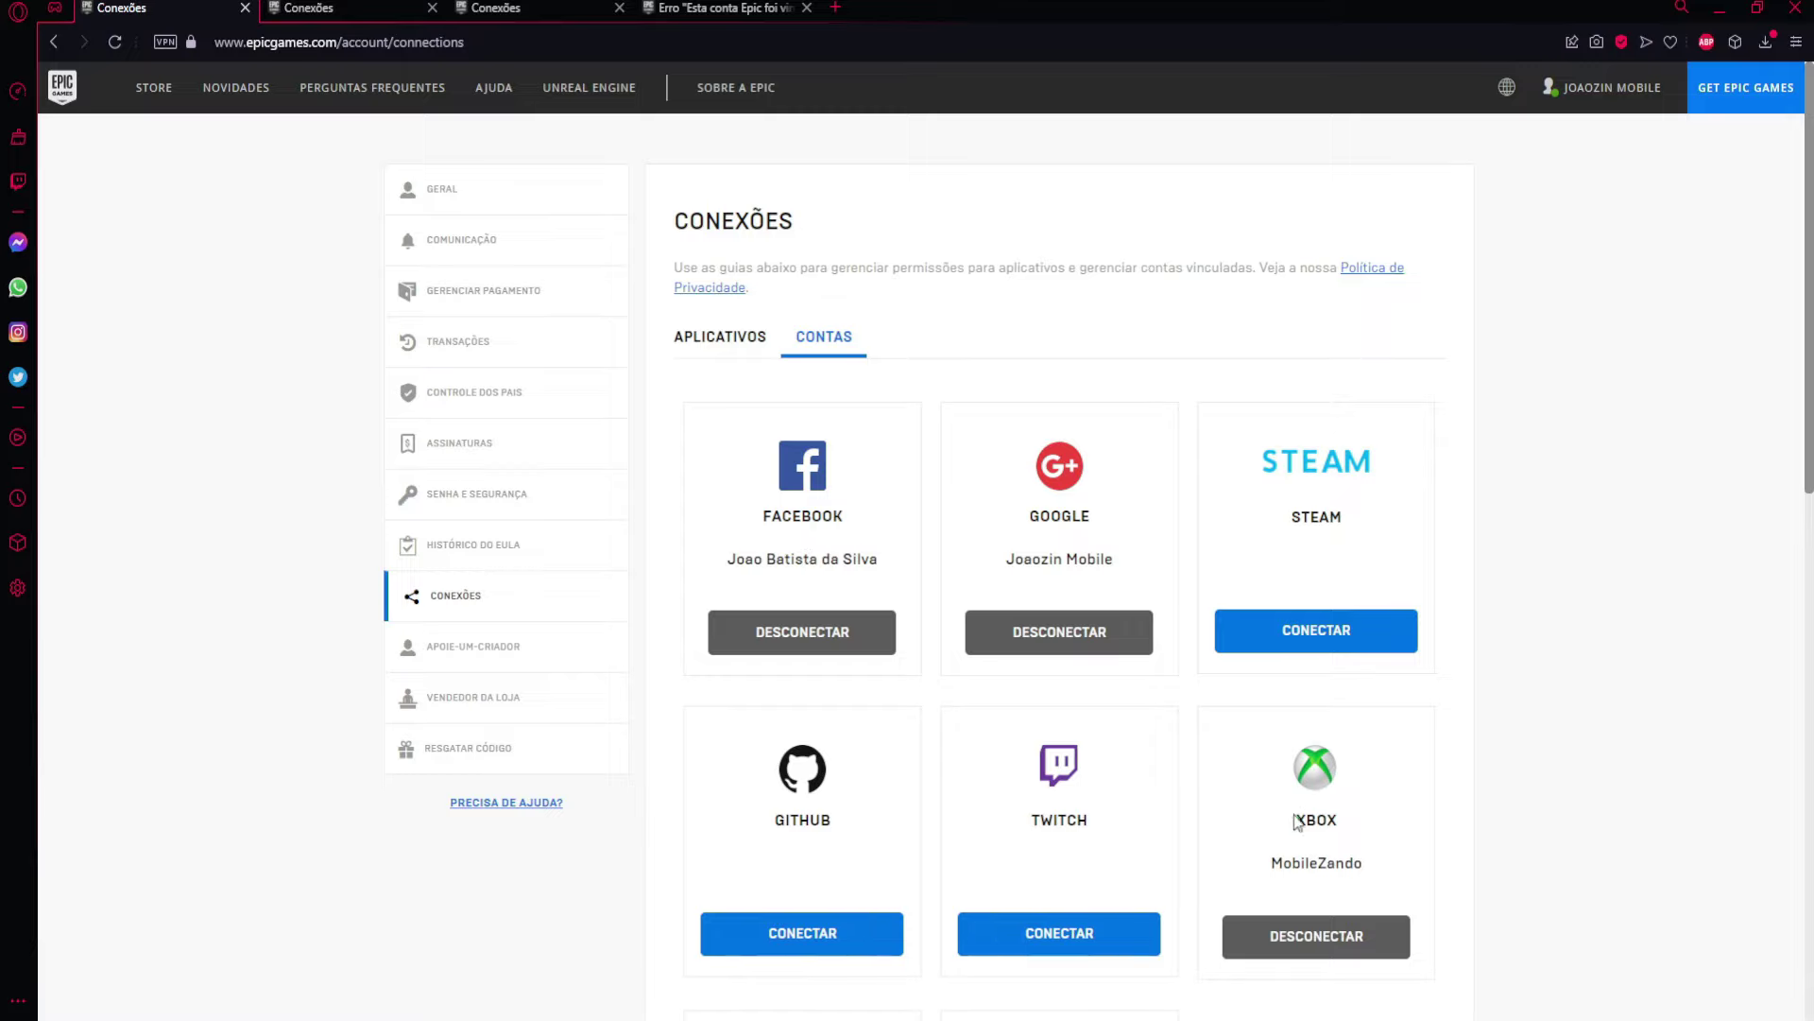
pyautogui.moveTo(1300, 821); pyautogui.dragTo(1356, 829)
pyautogui.click(1355, 829)
# Open the unlink confirmation for the Xbox account and read its warning about saving progress
pyautogui.scroll(-3, 1586, 759)
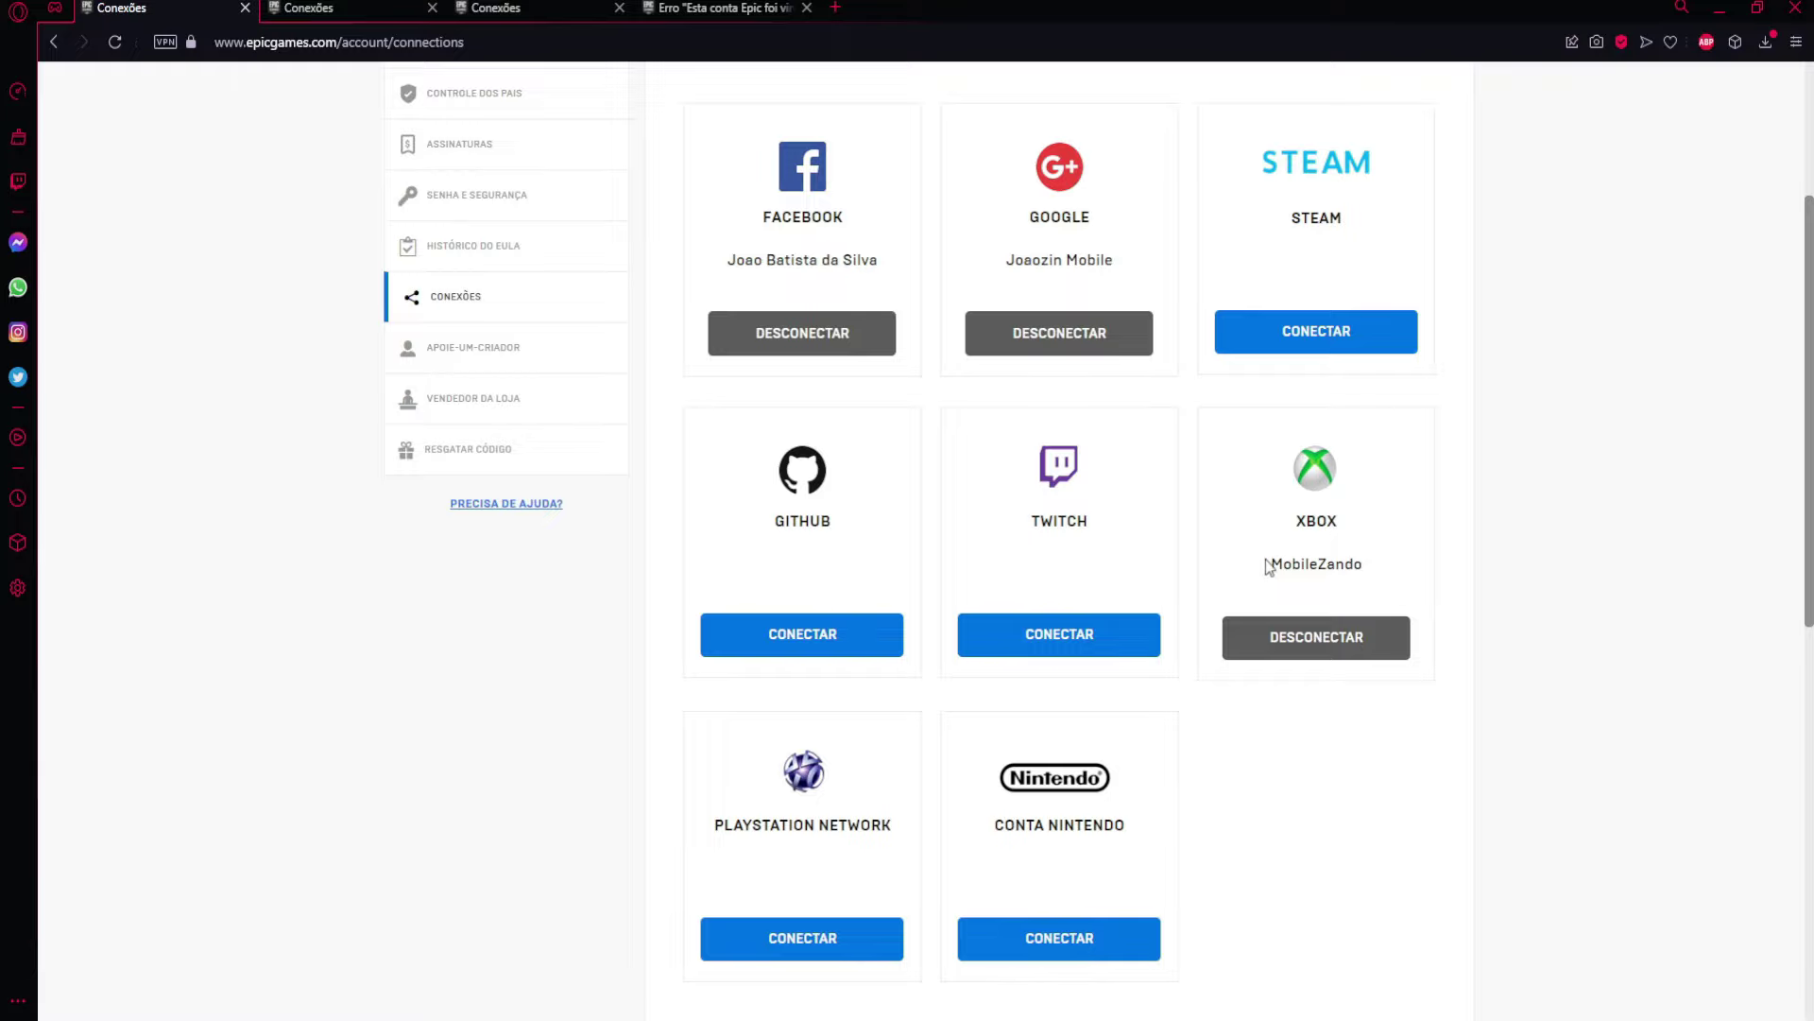
pyautogui.scroll(3, 1550, 348)
pyautogui.scroll(-6, 1494, 625)
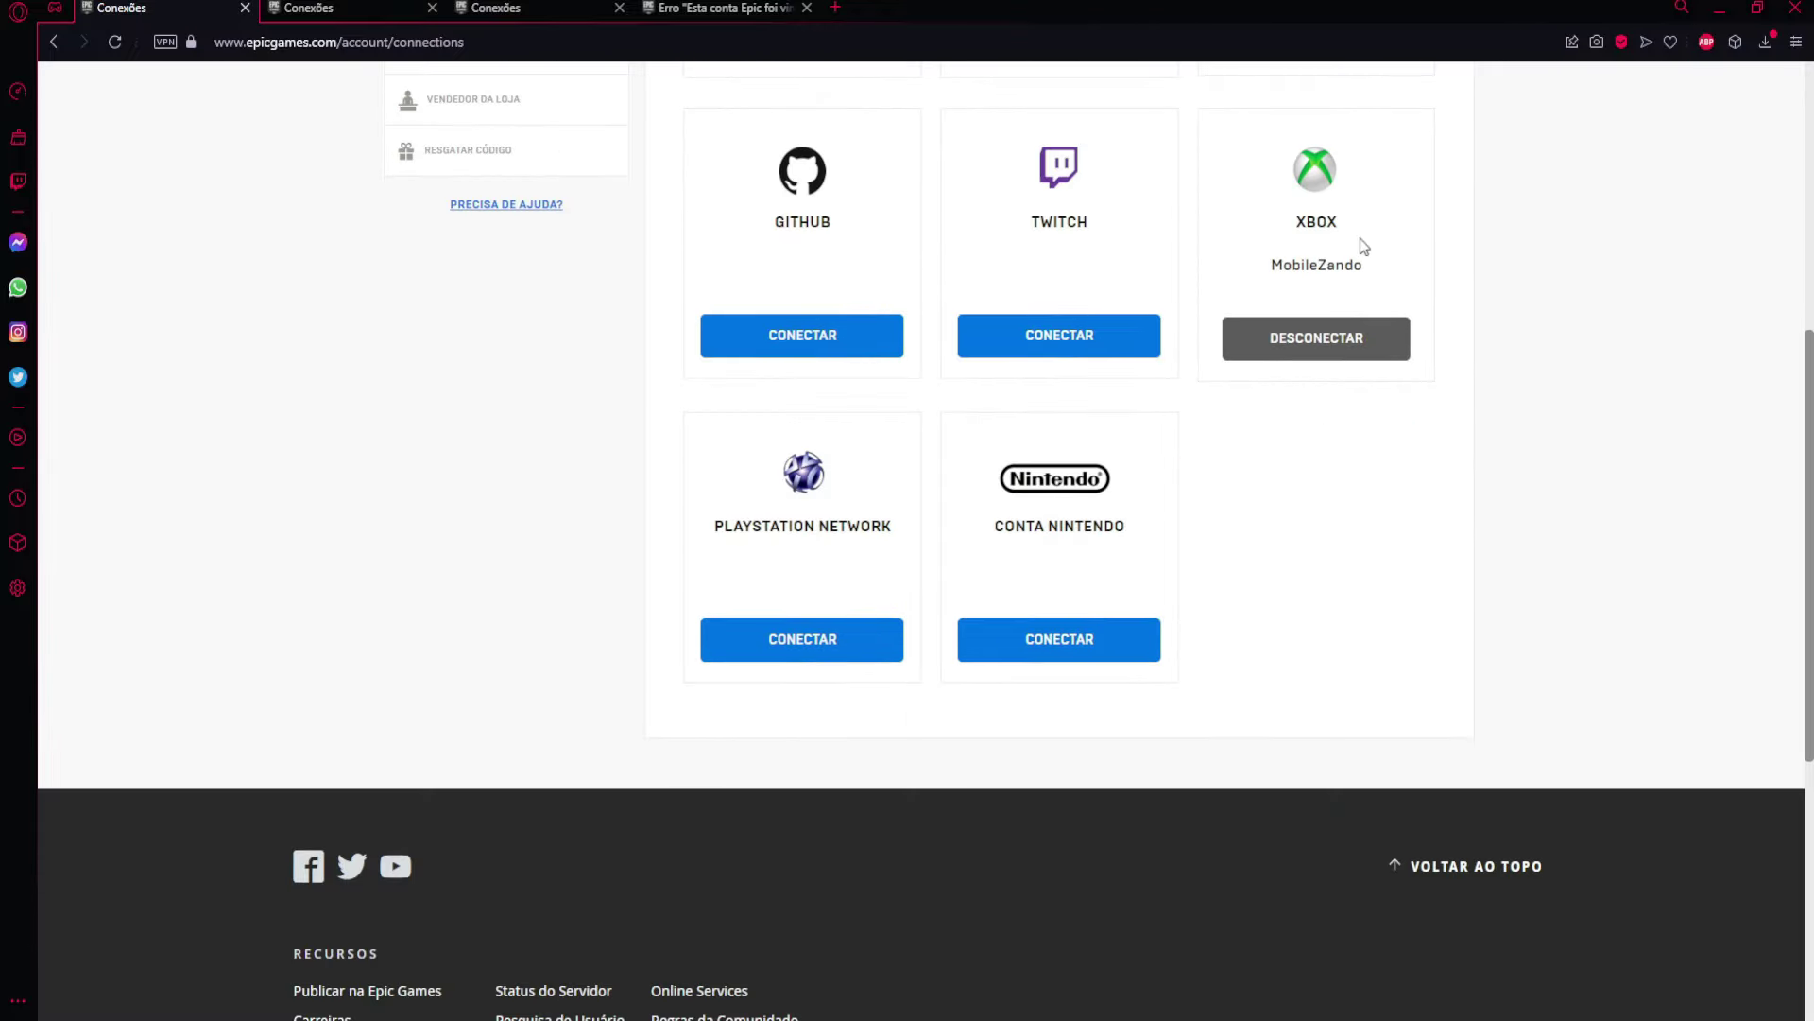
pyautogui.scroll(2, 1349, 342)
pyautogui.click(1344, 539)
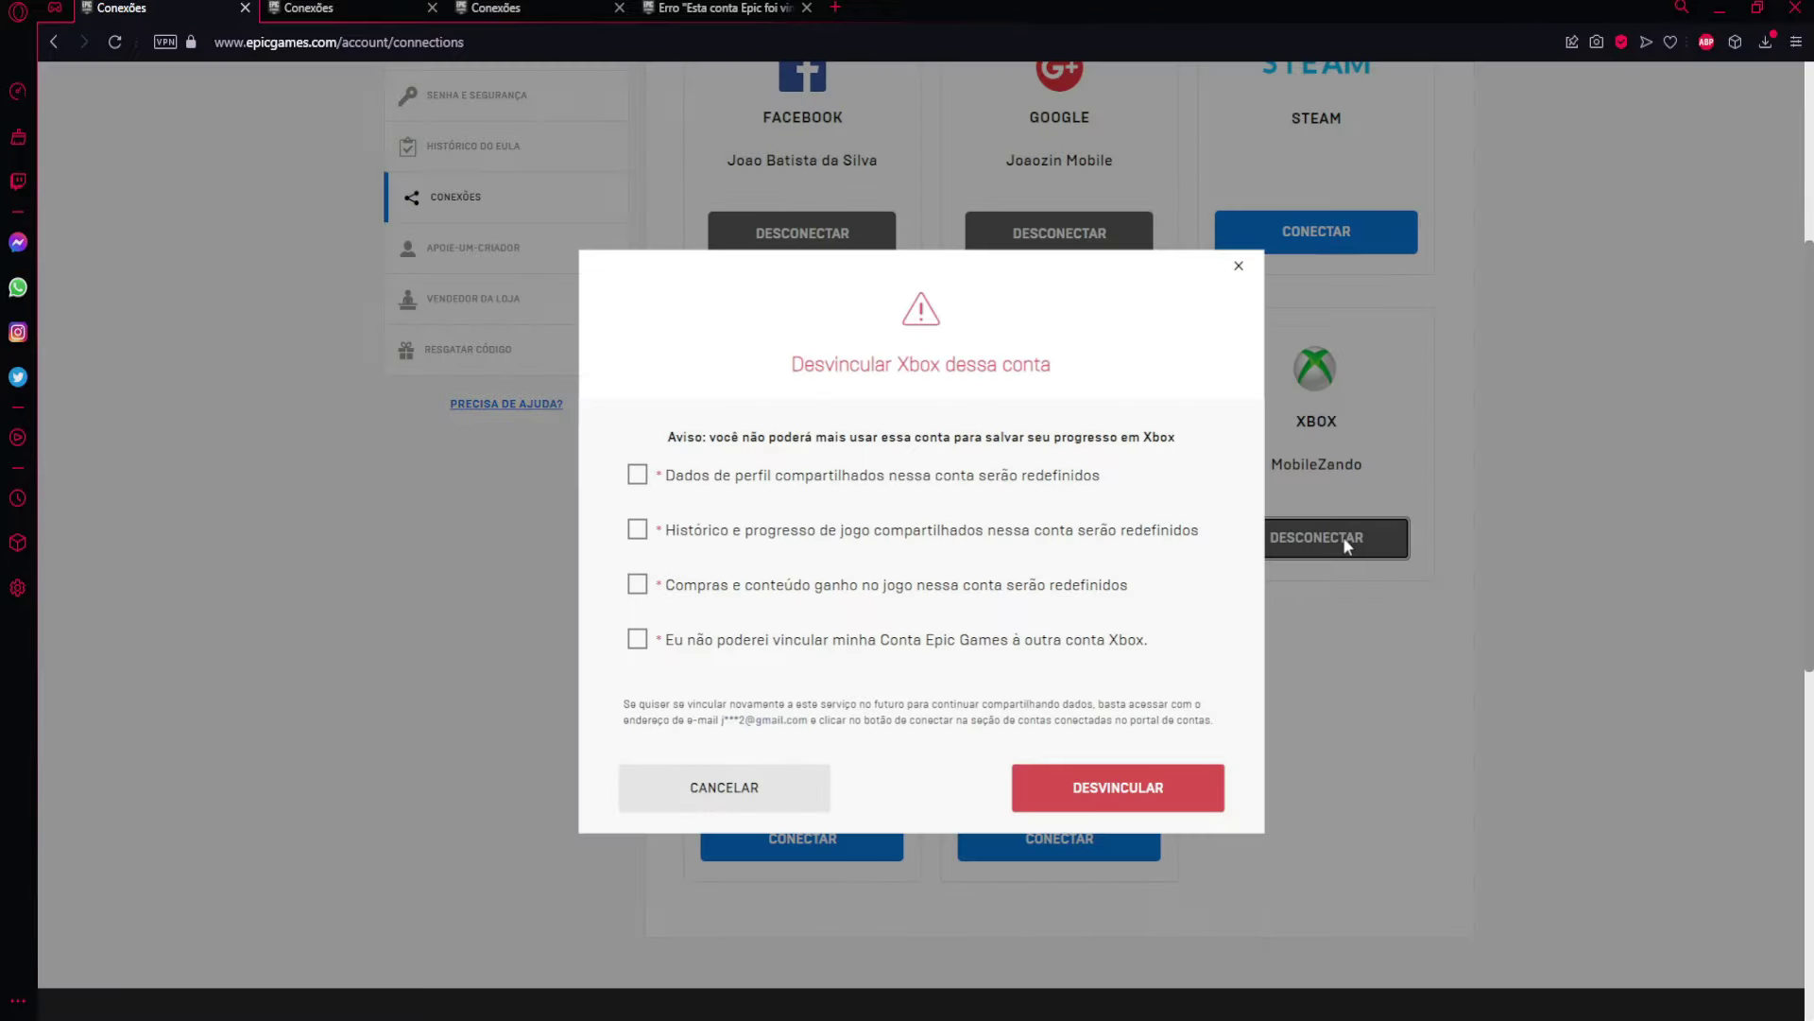
pyautogui.moveTo(680, 440); pyautogui.dragTo(1074, 455)
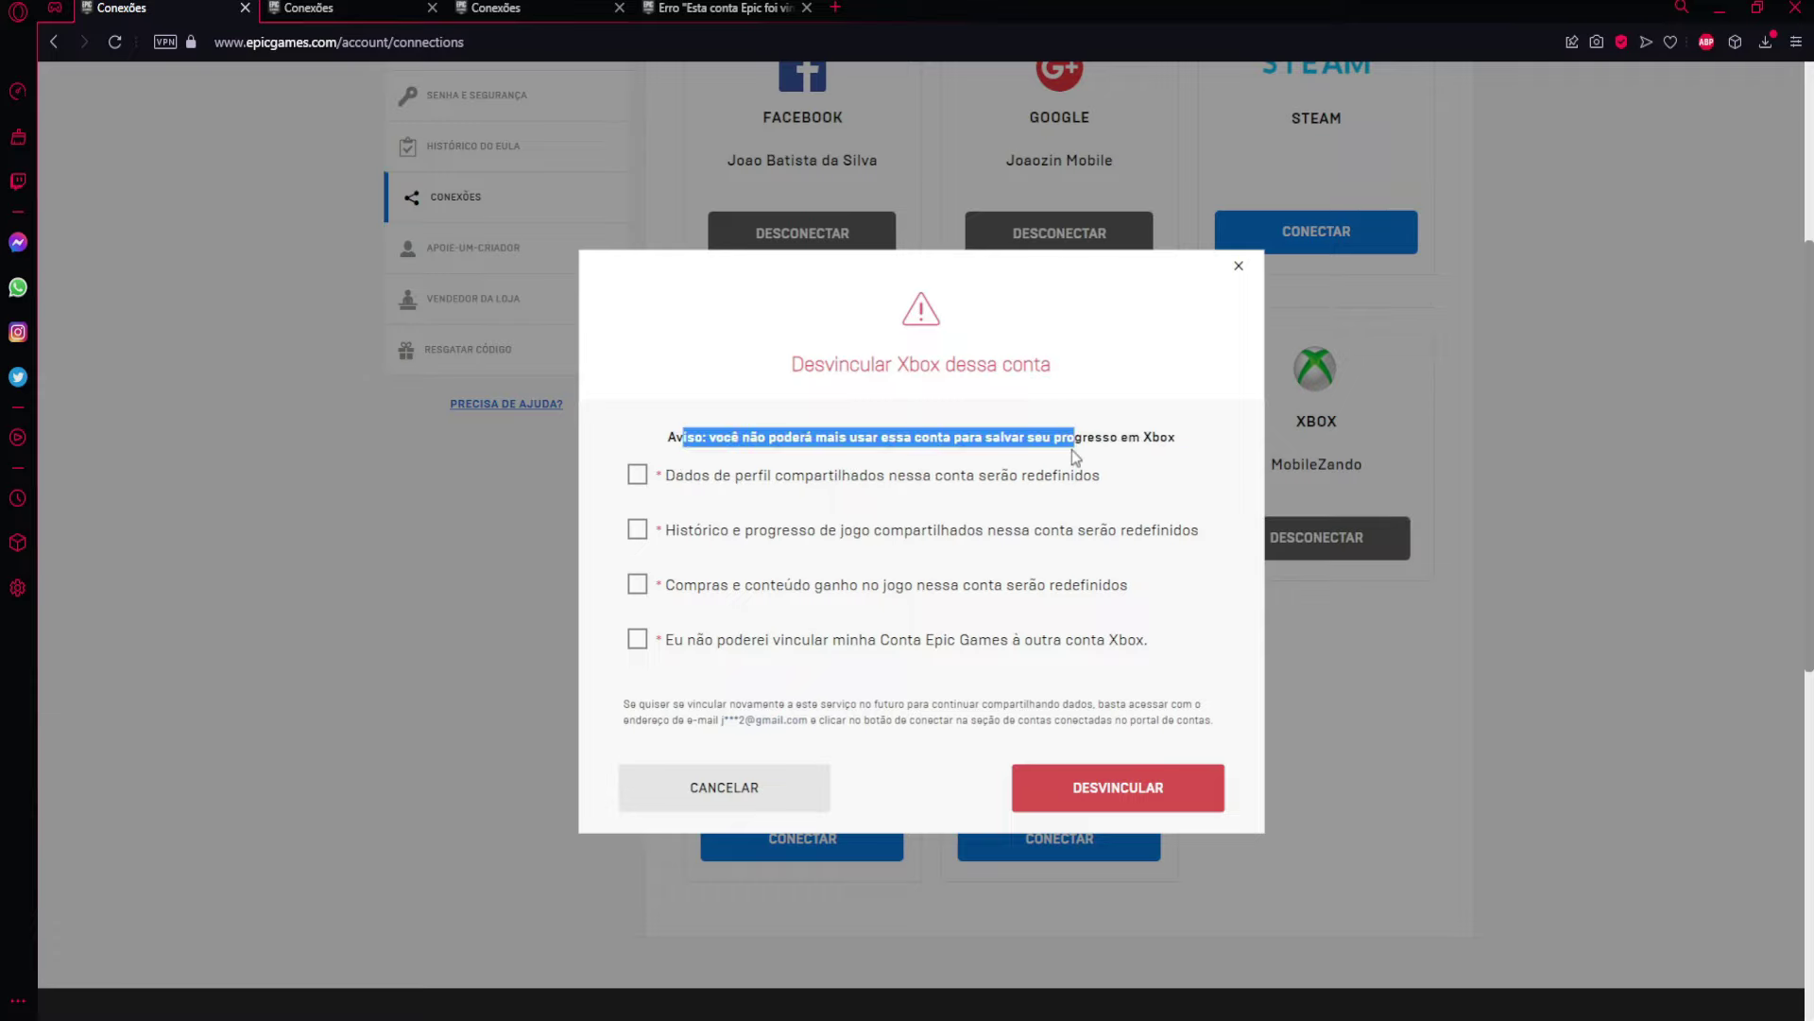
pyautogui.click(831, 361)
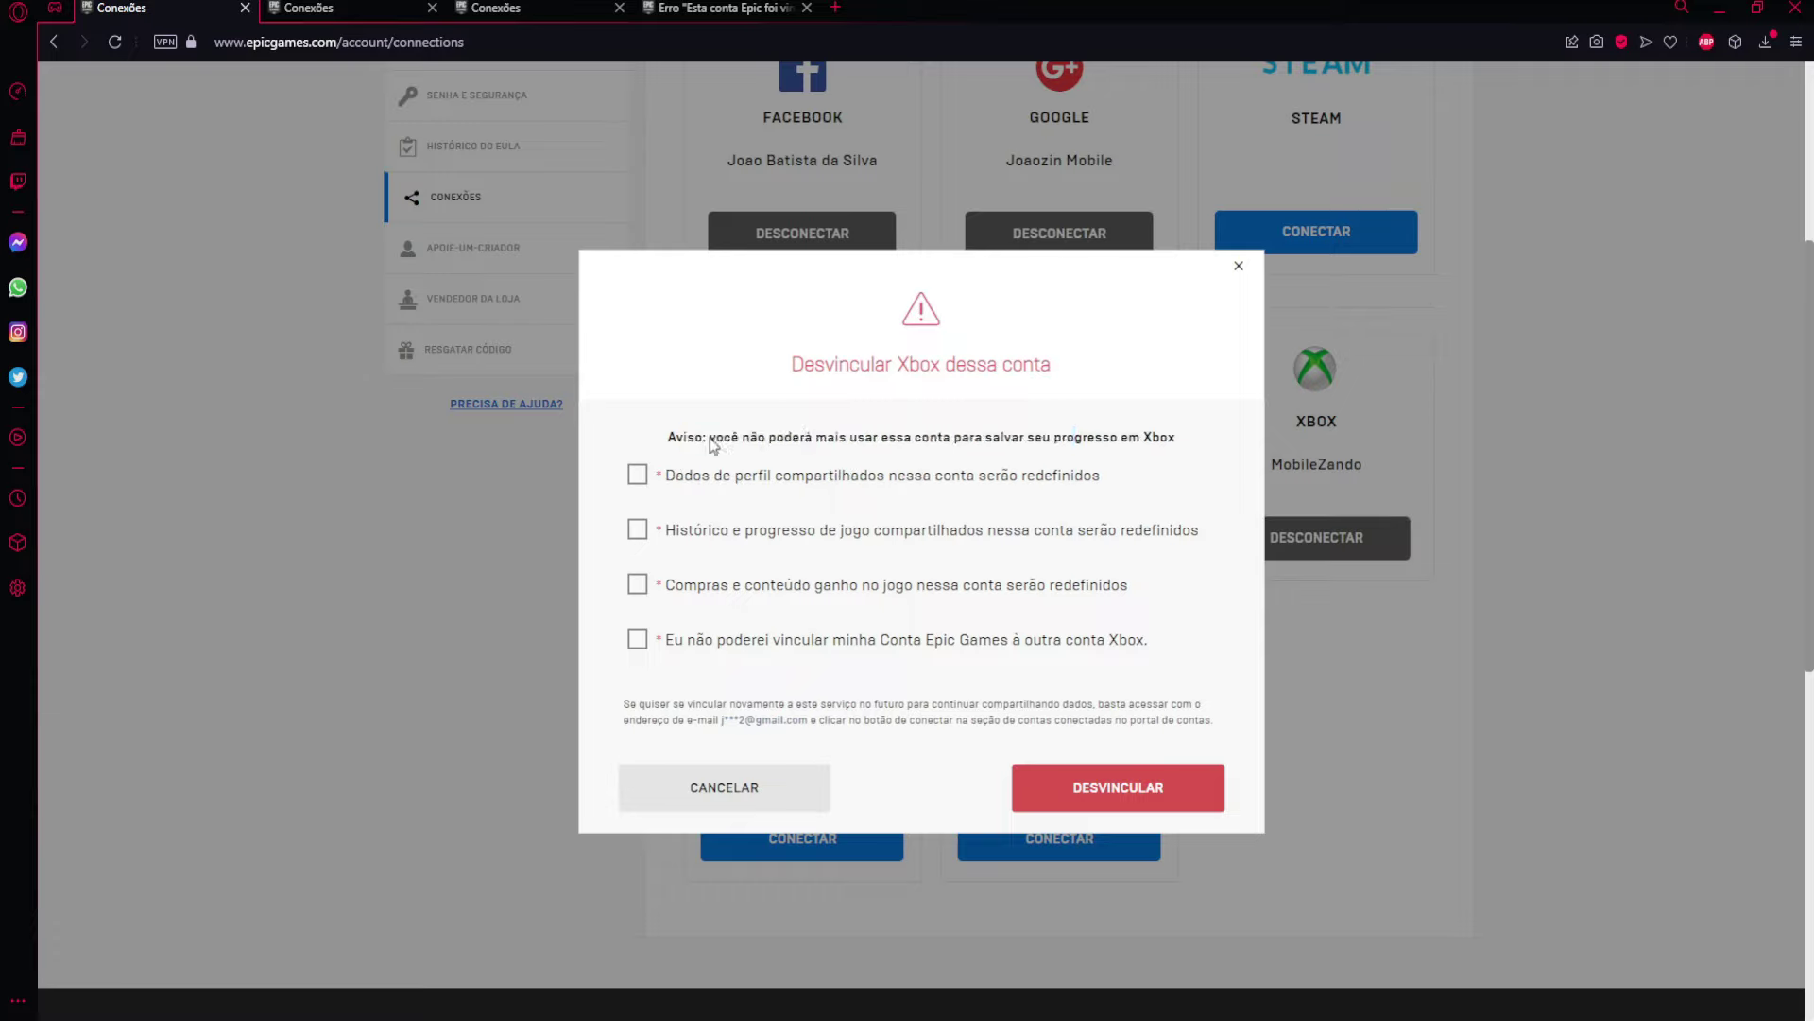
pyautogui.moveTo(707, 437); pyautogui.dragTo(1178, 439)
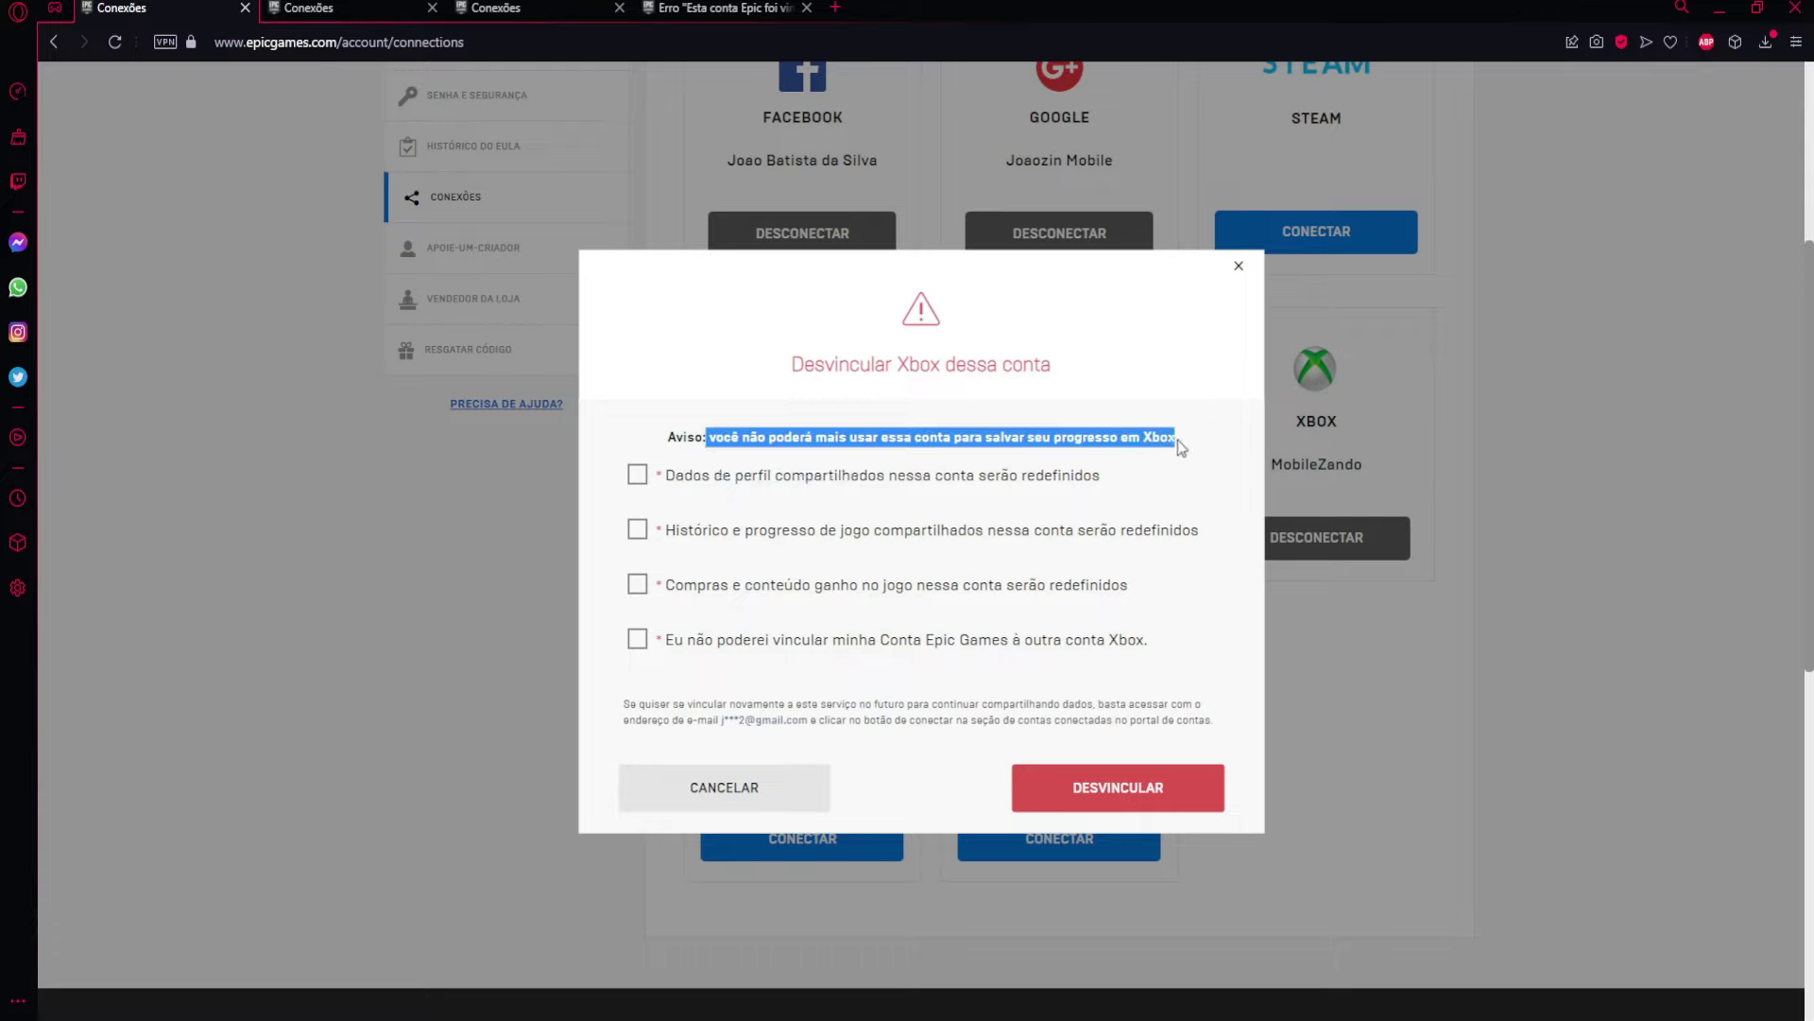
pyautogui.click(1121, 443)
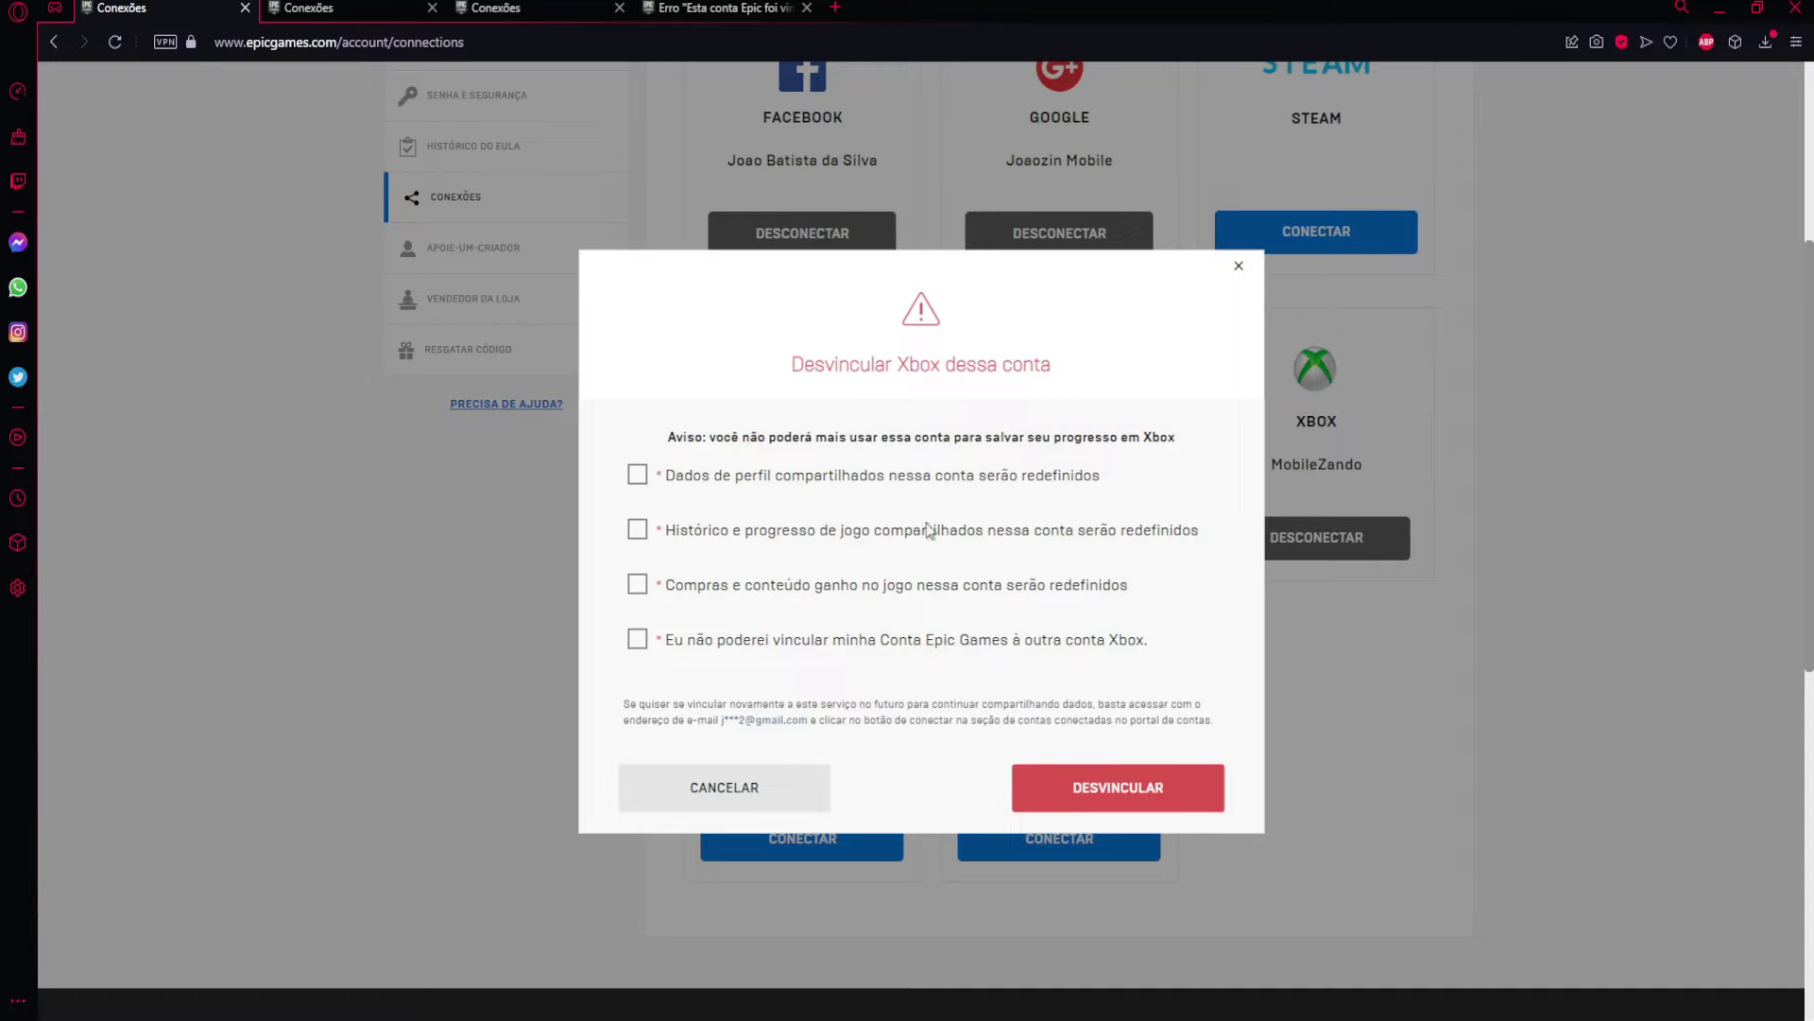
# Go through the required acknowledgements for unlinking Xbox and close the dialog without unlinking the account
pyautogui.click(646, 586)
pyautogui.click(646, 586)
pyautogui.click(637, 474)
pyautogui.click(637, 530)
pyautogui.click(637, 584)
pyautogui.click(634, 633)
pyautogui.click(636, 482)
pyautogui.click(1238, 268)
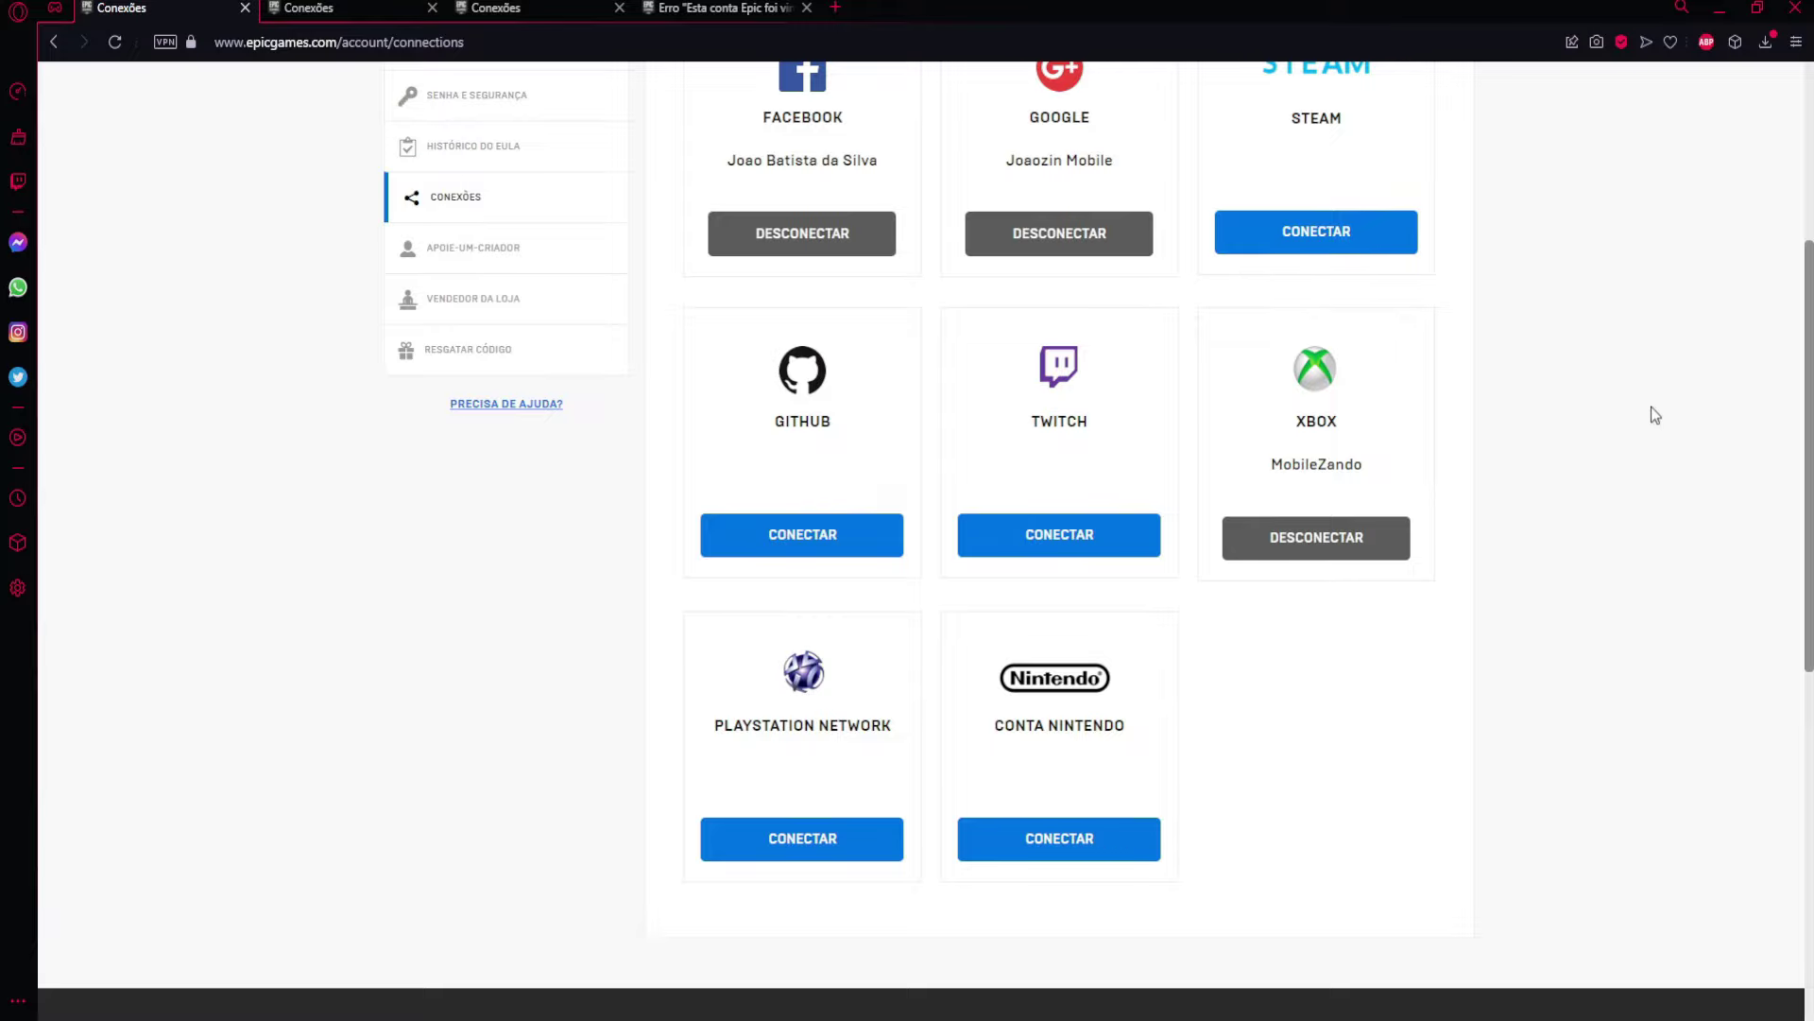
# Switch to the open help article on the error "Esta conta Epic foi vinculada anteriormente a uma conta externa diferente"
pyautogui.scroll(4, 1639, 435)
pyautogui.scroll(-2, 1649, 472)
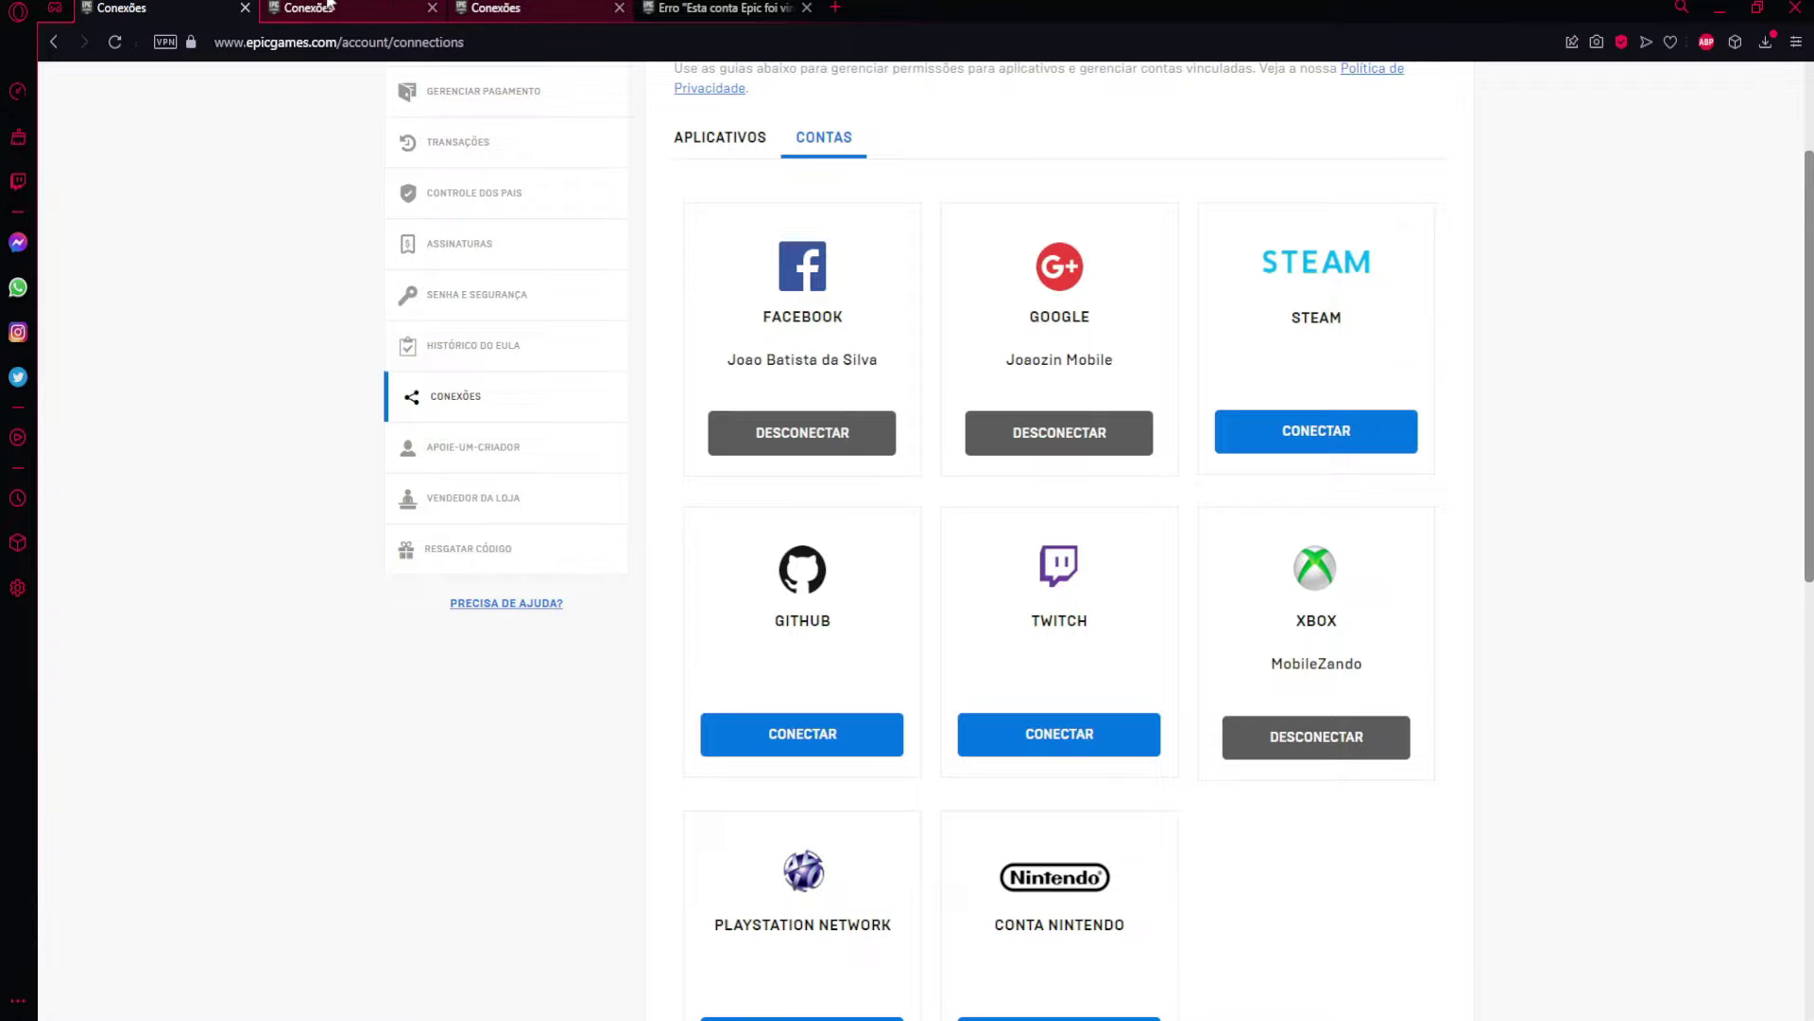
pyautogui.scroll(-3, 1607, 680)
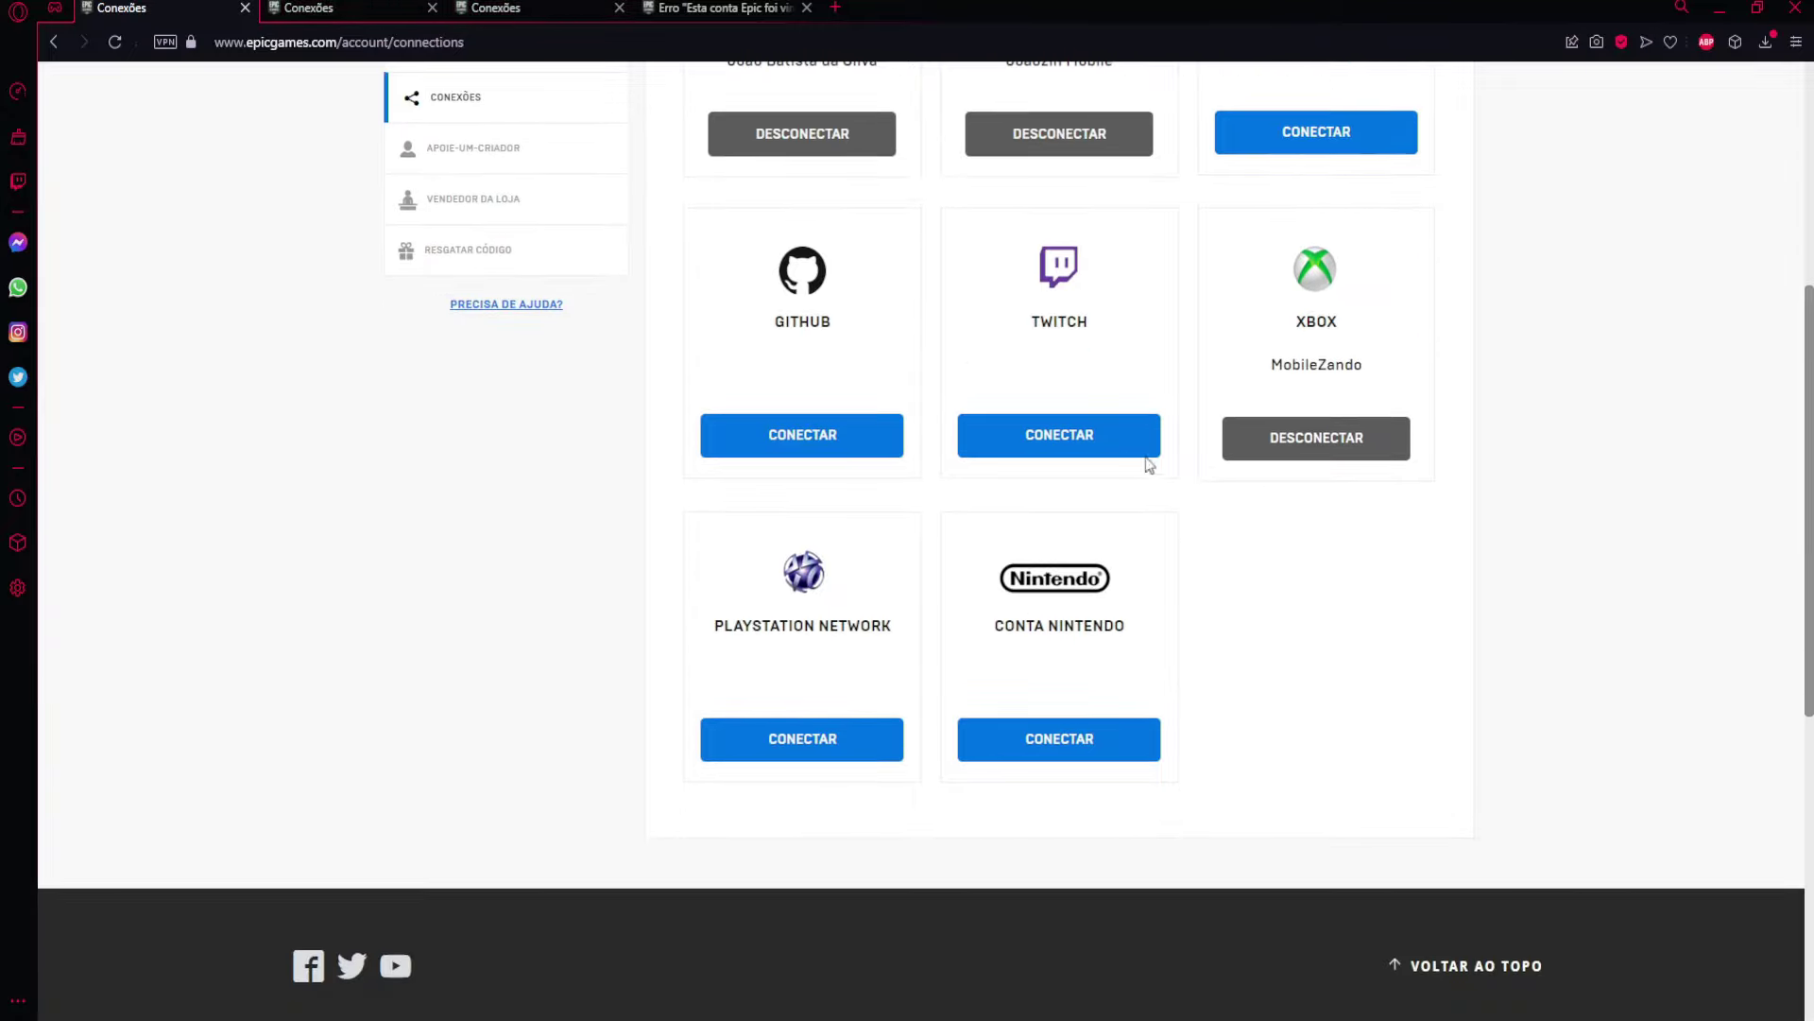
pyautogui.scroll(3, 1522, 535)
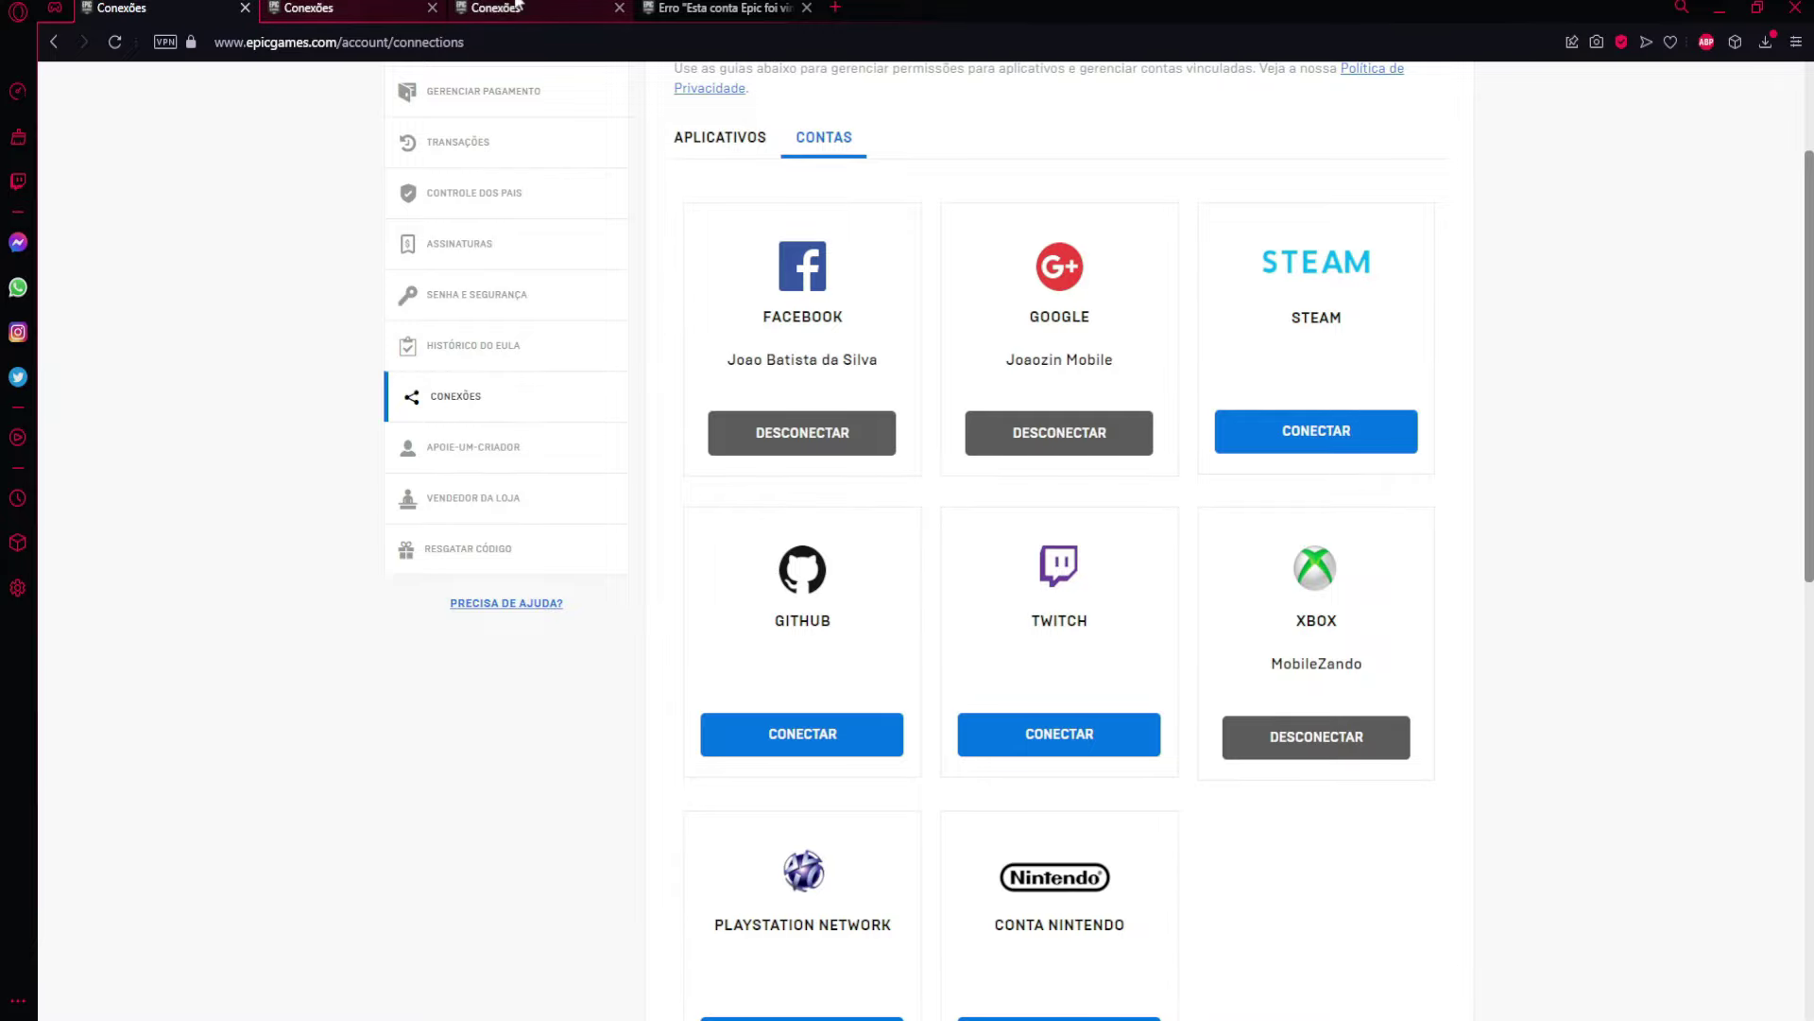
pyautogui.click(350, 8)
pyautogui.click(672, 7)
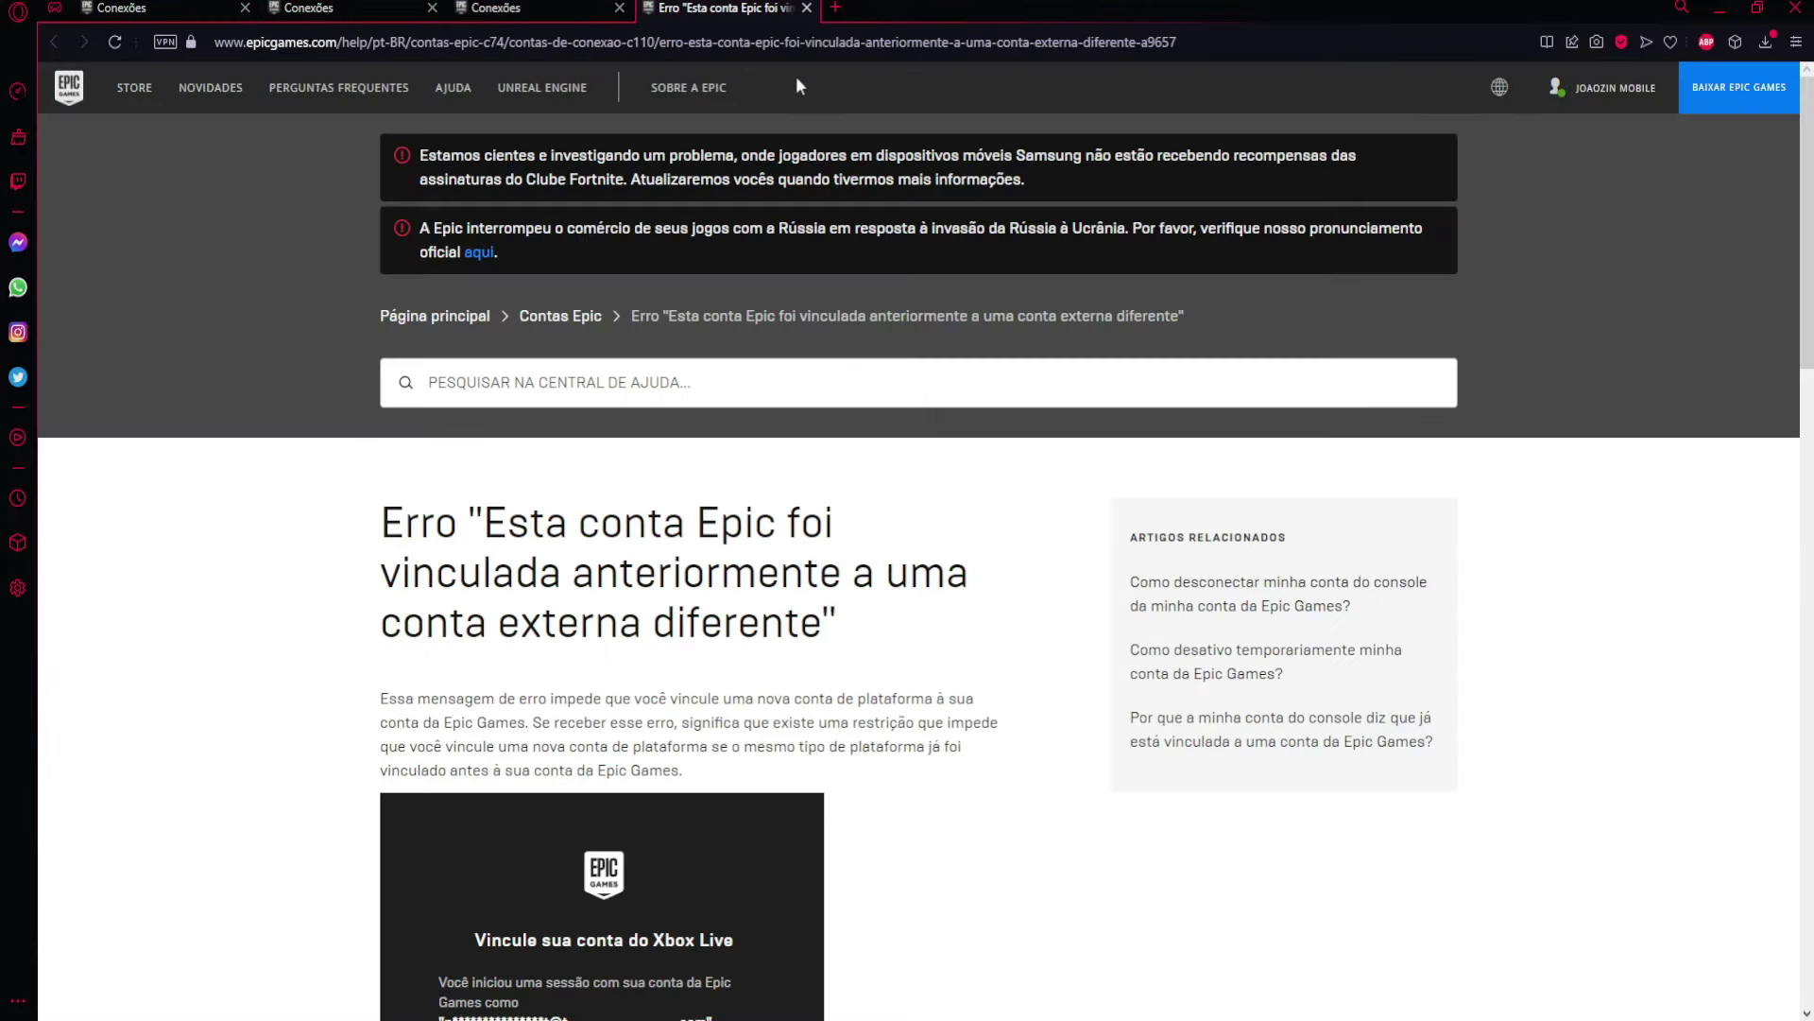
# Read the article's title and opening paragraph on why a new platform account cannot be linked
pyautogui.scroll(-5, 654, 780)
pyautogui.scroll(5, 690, 802)
pyautogui.click(383, 41)
pyautogui.click(839, 564)
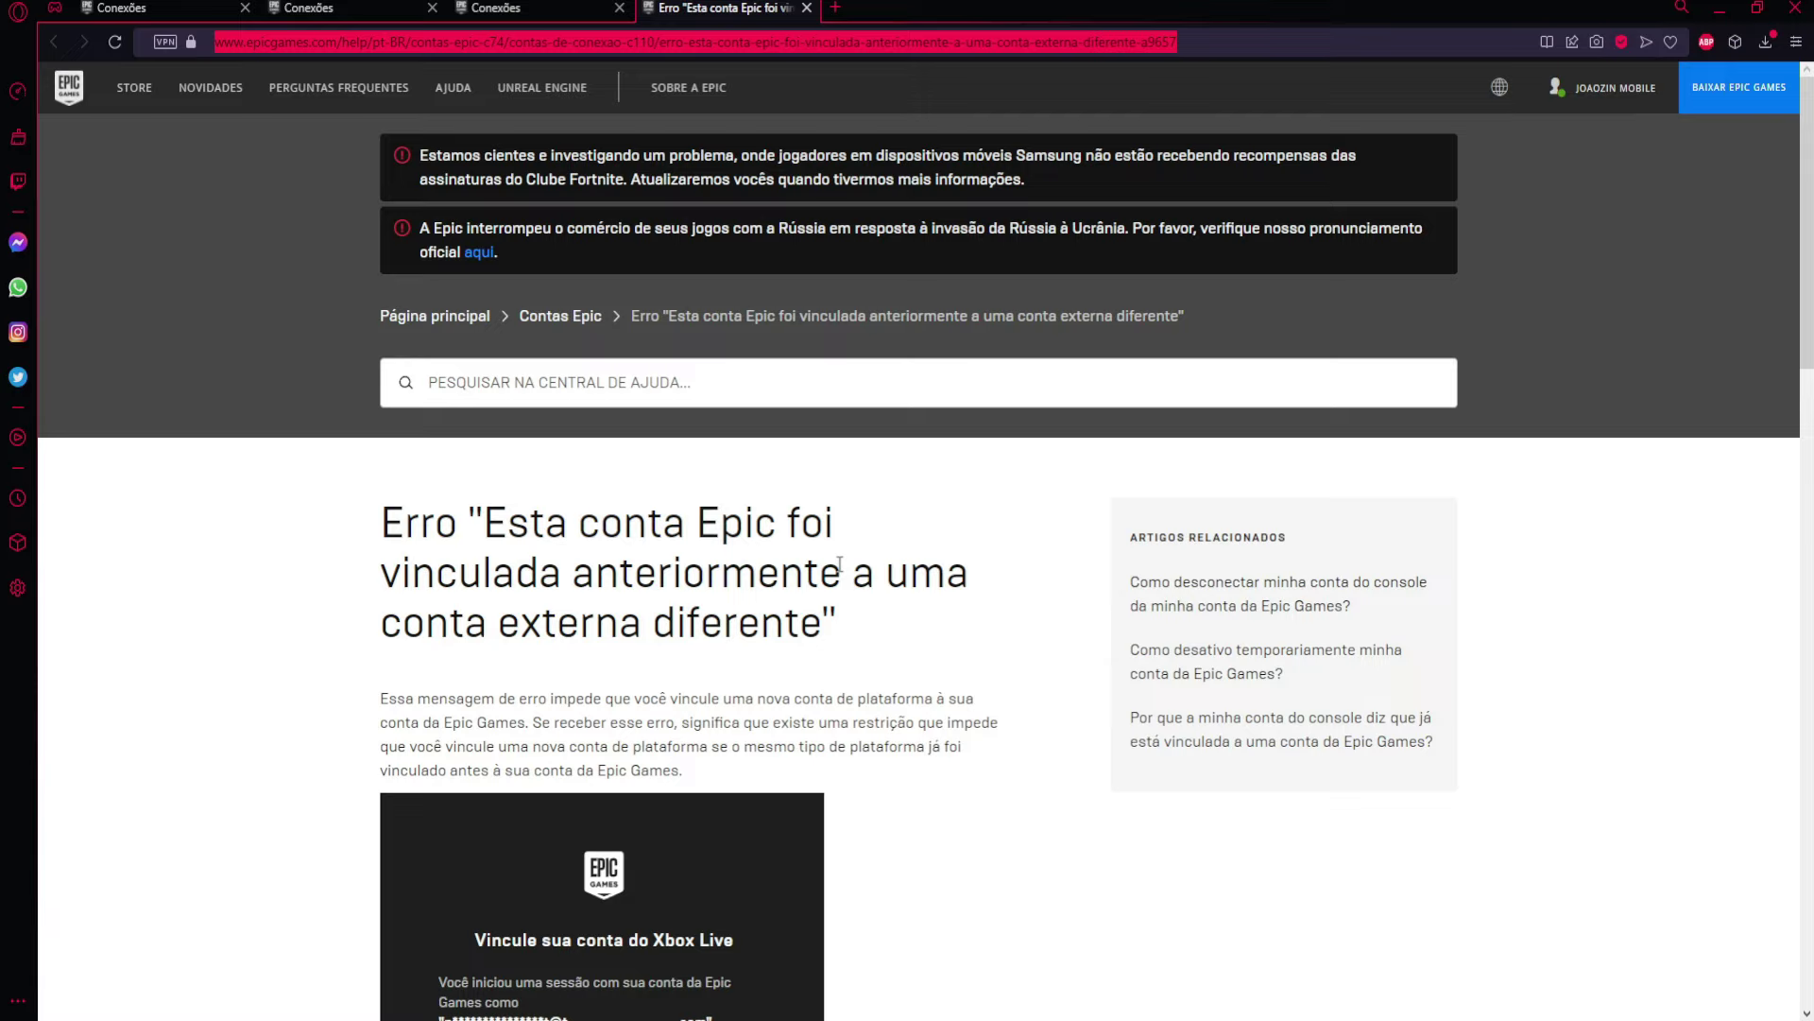
pyautogui.scroll(-3, 921, 623)
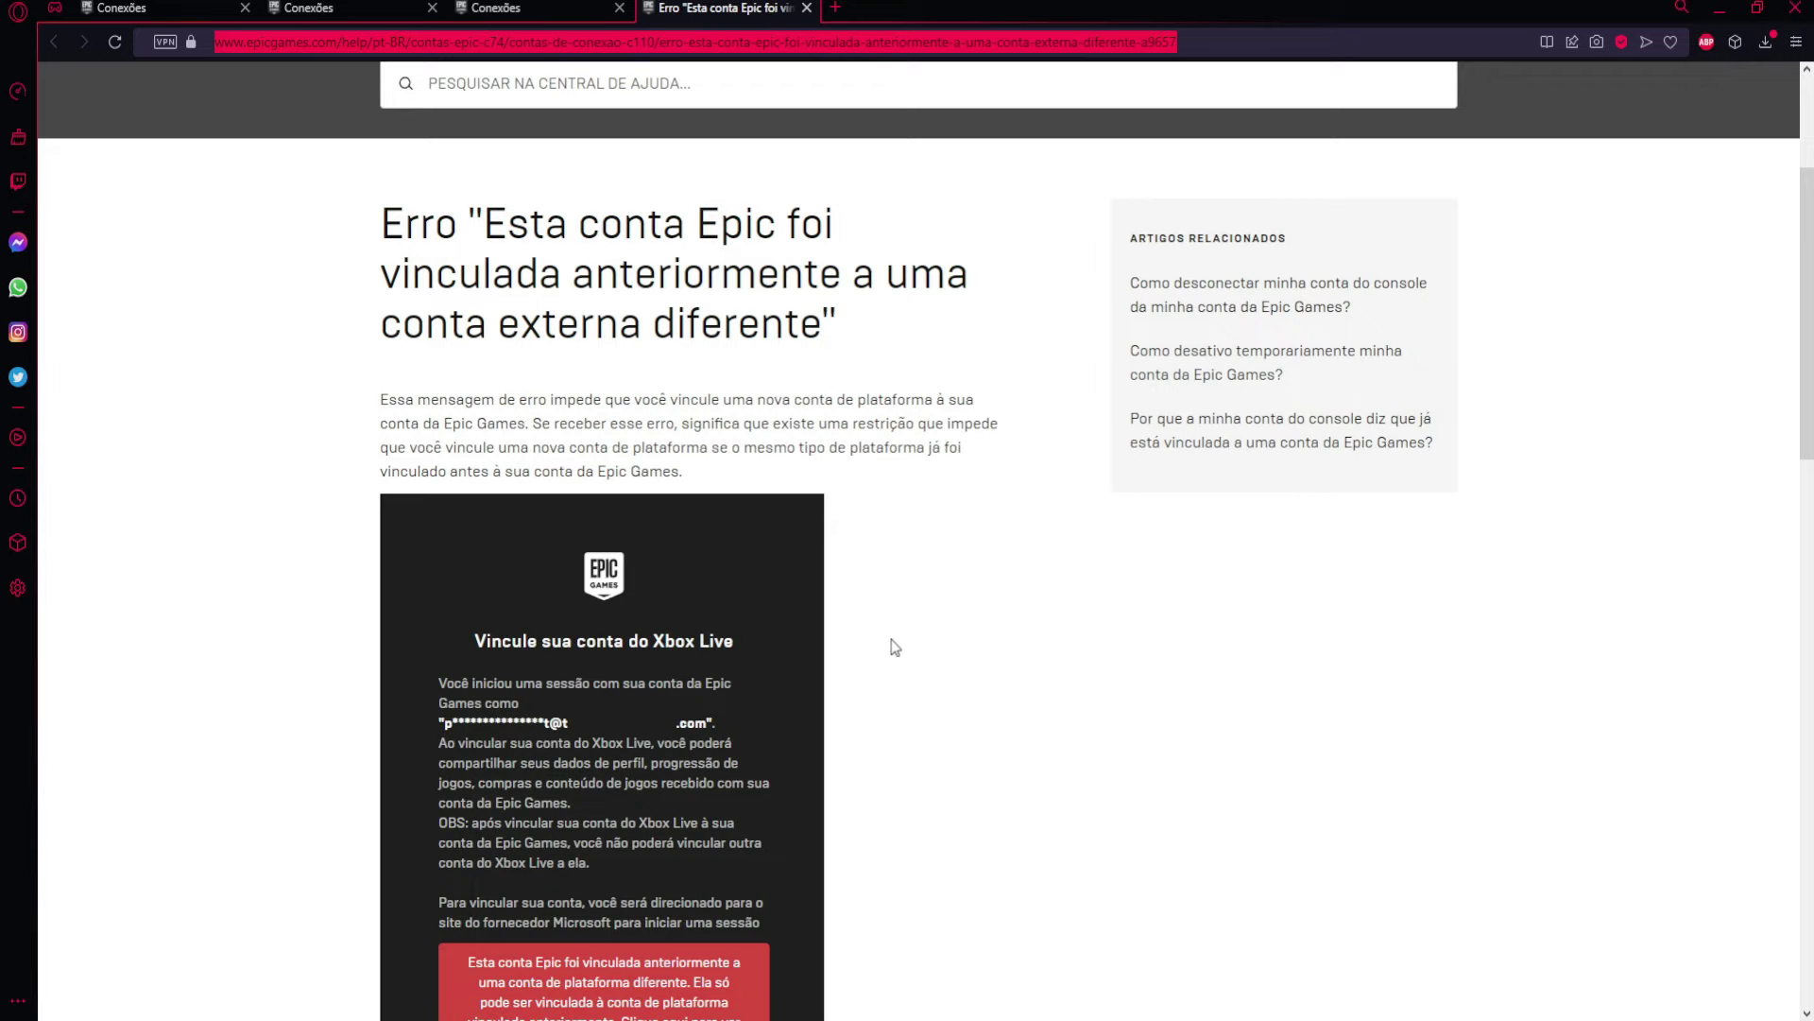
pyautogui.scroll(-1, 849, 652)
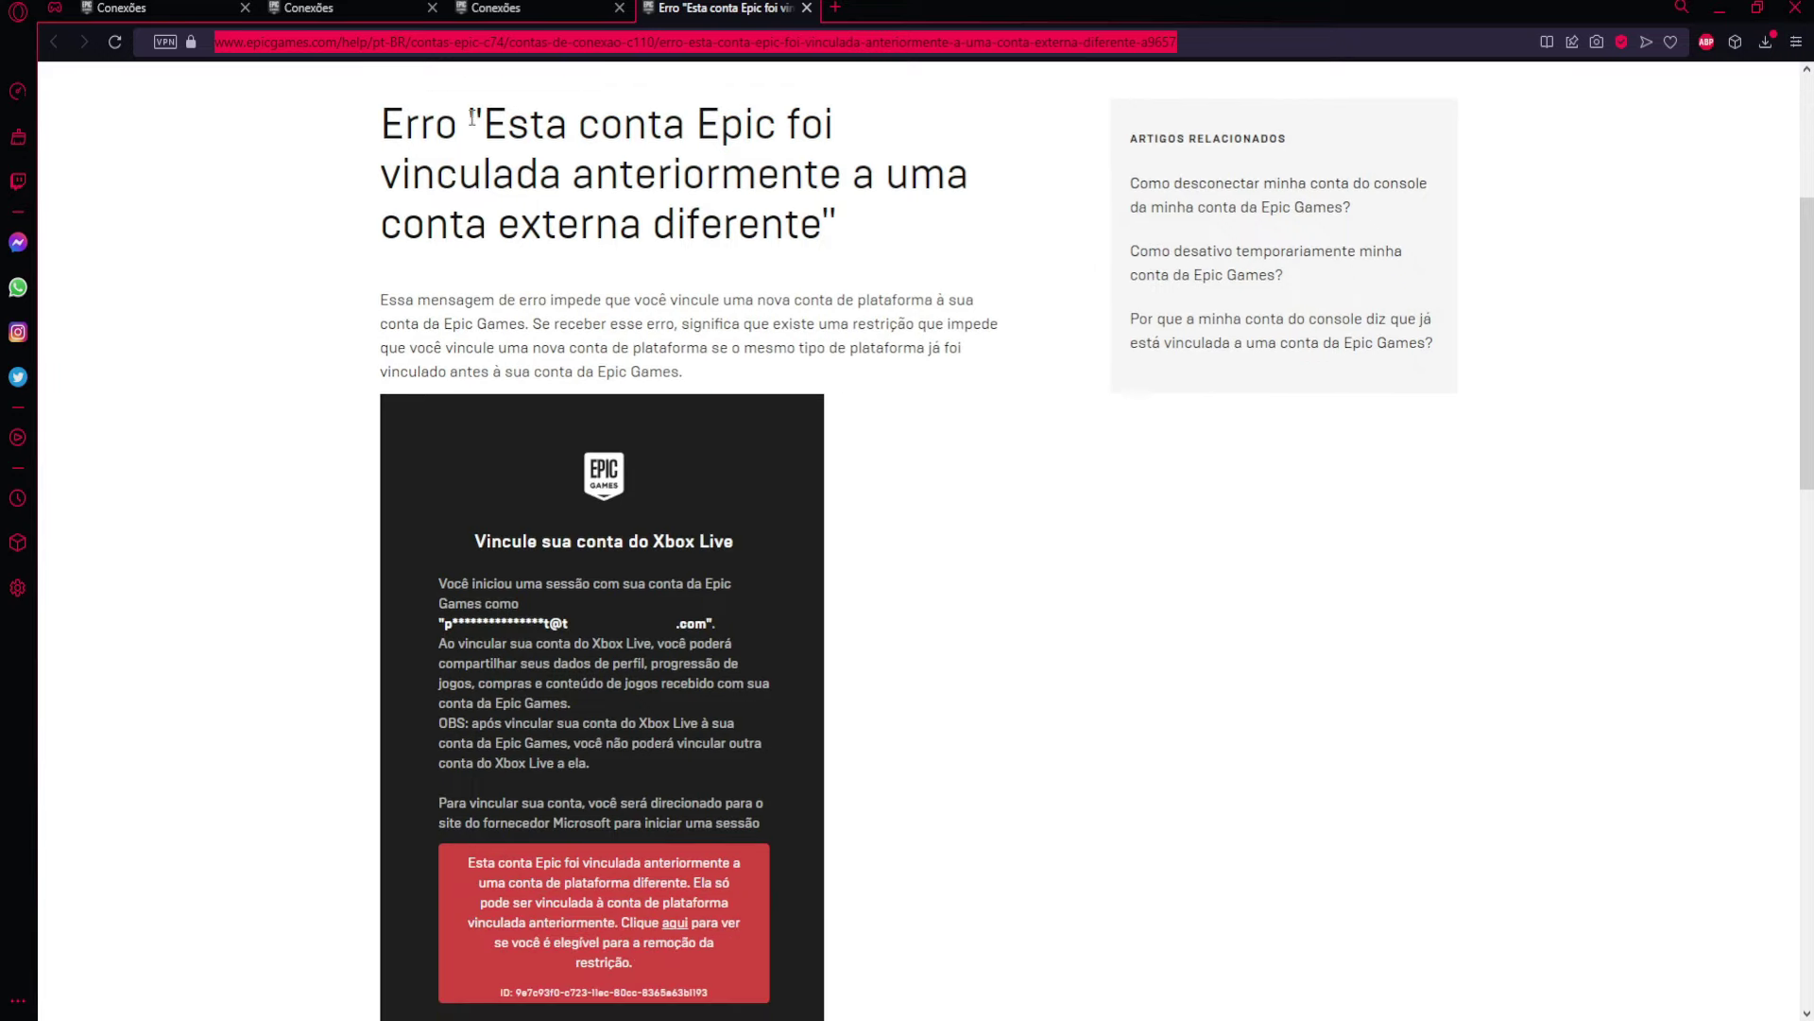
pyautogui.moveTo(563, 173); pyautogui.dragTo(928, 245)
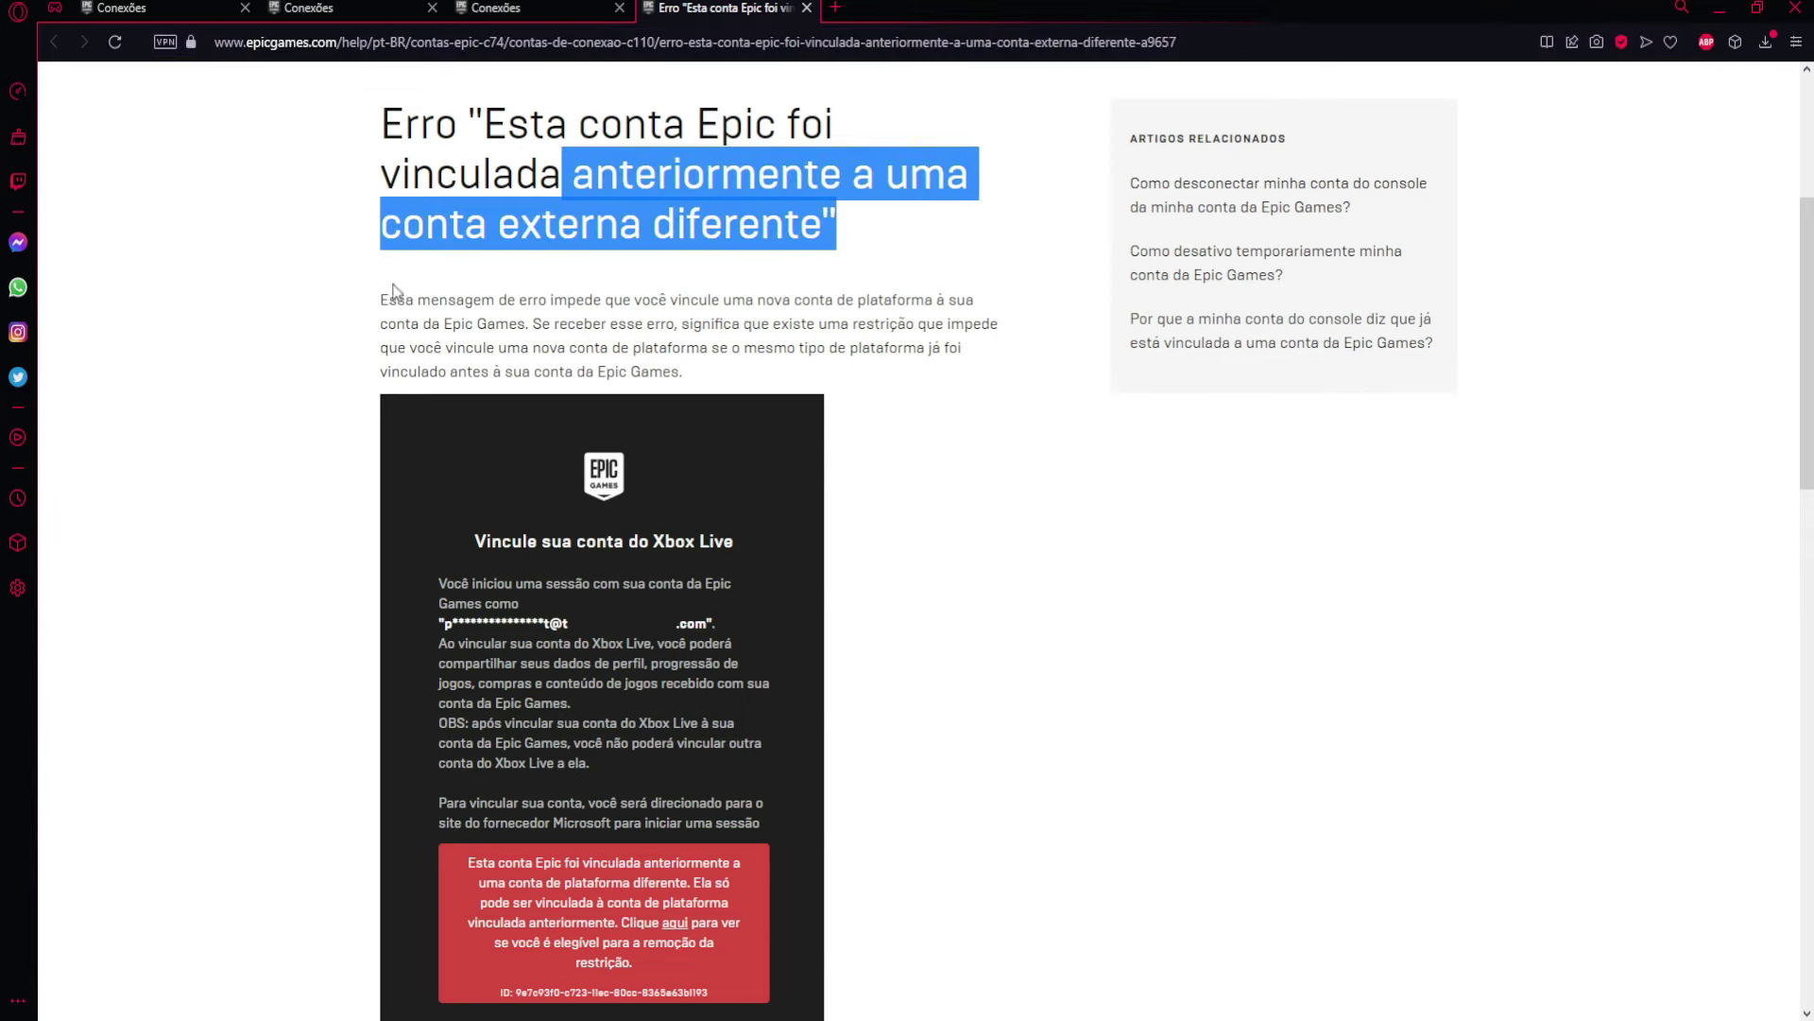
pyautogui.moveTo(373, 302); pyautogui.dragTo(775, 302)
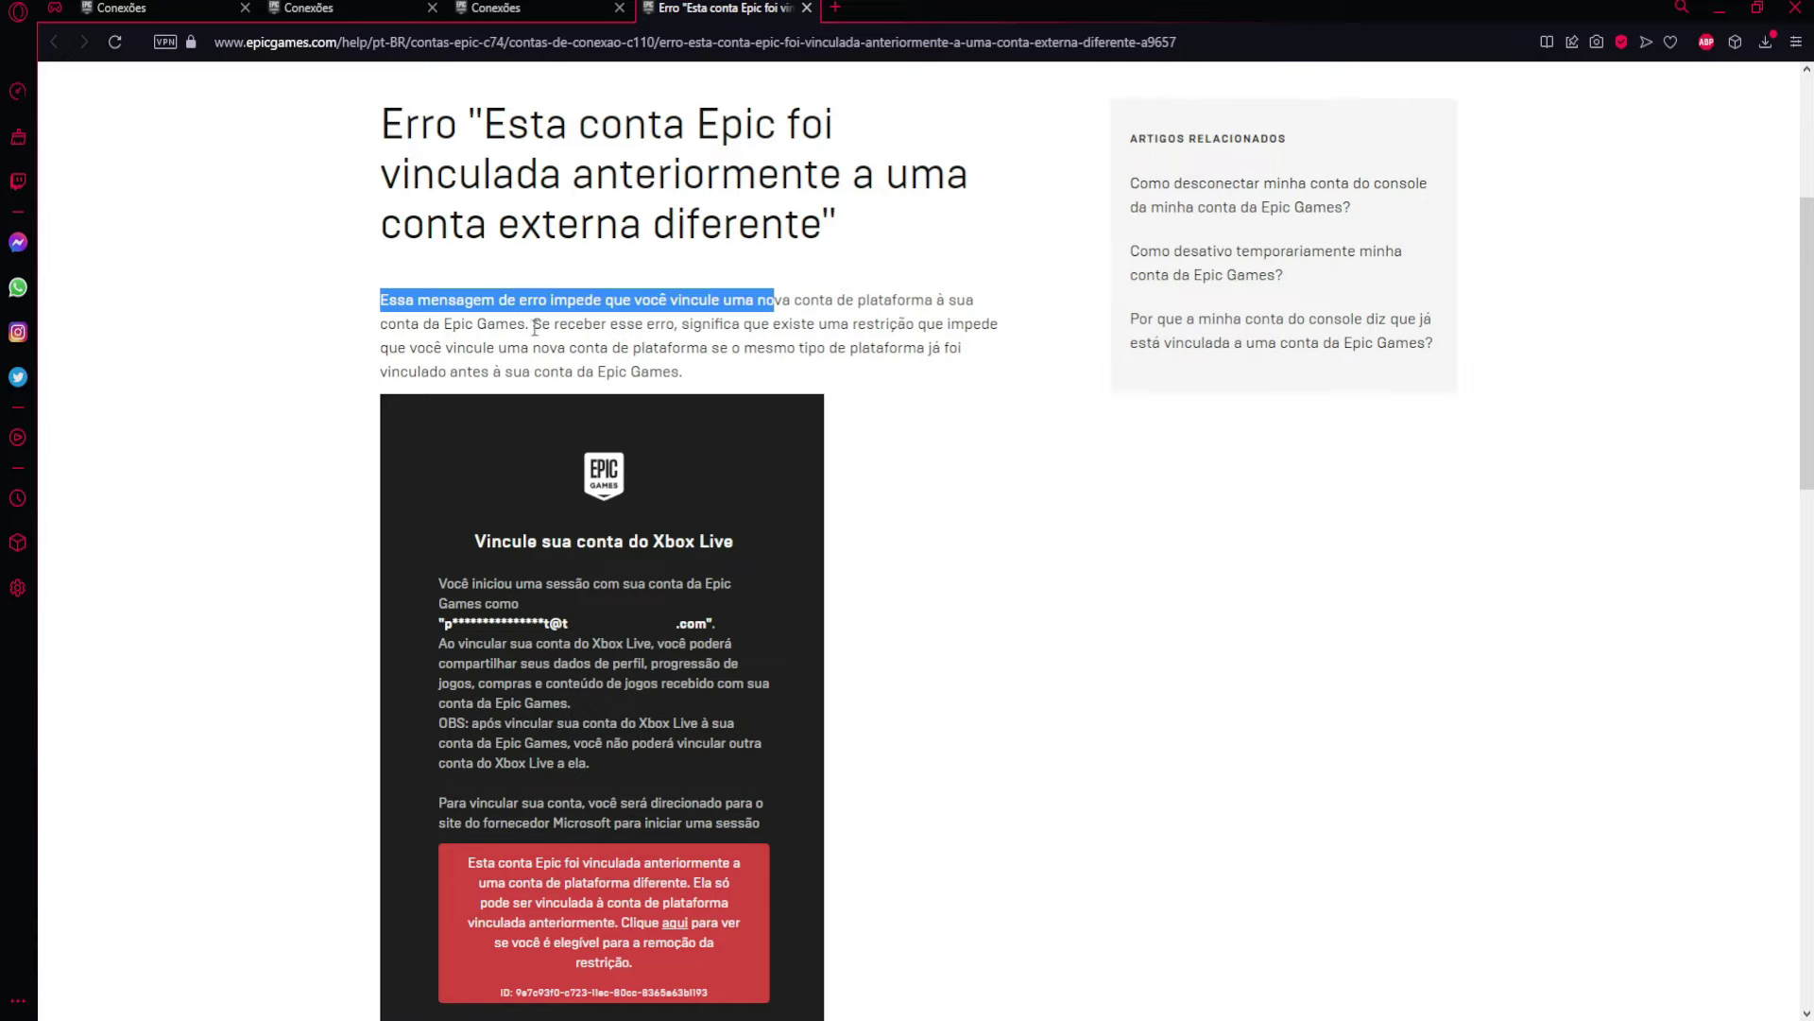
pyautogui.moveTo(529, 324); pyautogui.dragTo(987, 371)
pyautogui.click(733, 346)
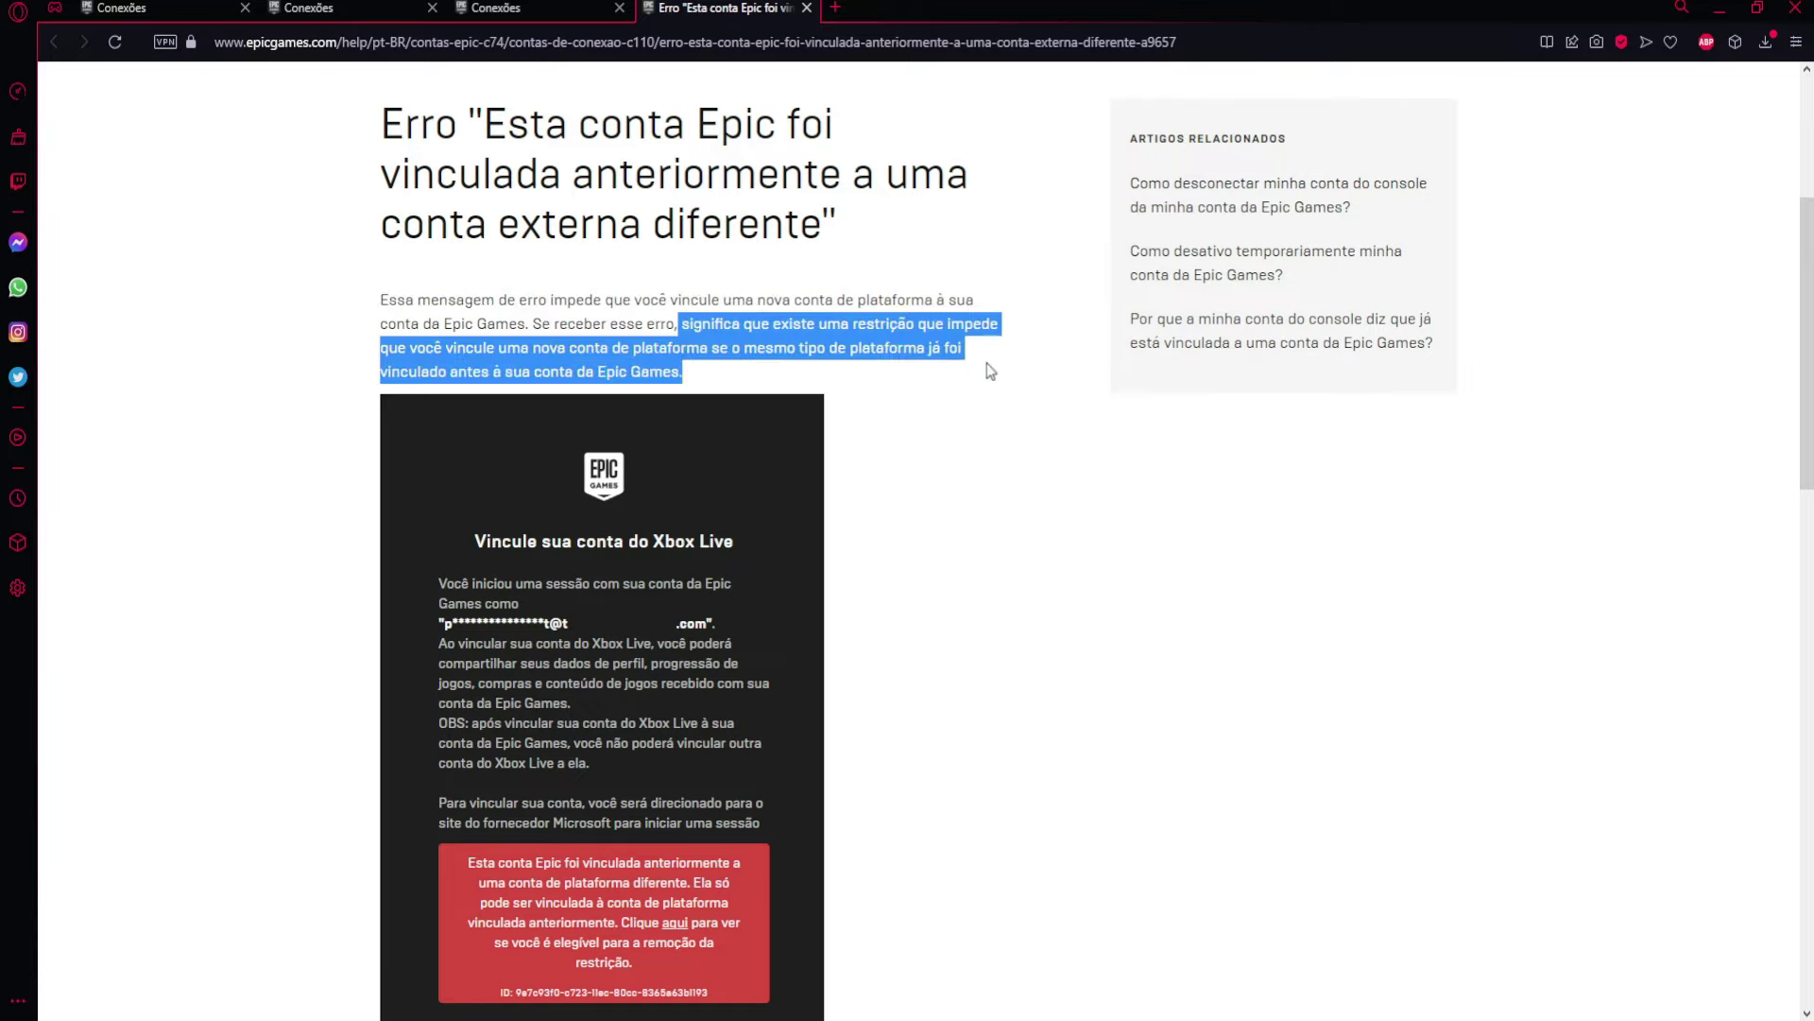
pyautogui.click(679, 371)
# Read the article's instructions on relinking the original platform account or removing the linking restriction
pyautogui.scroll(-2, 677, 369)
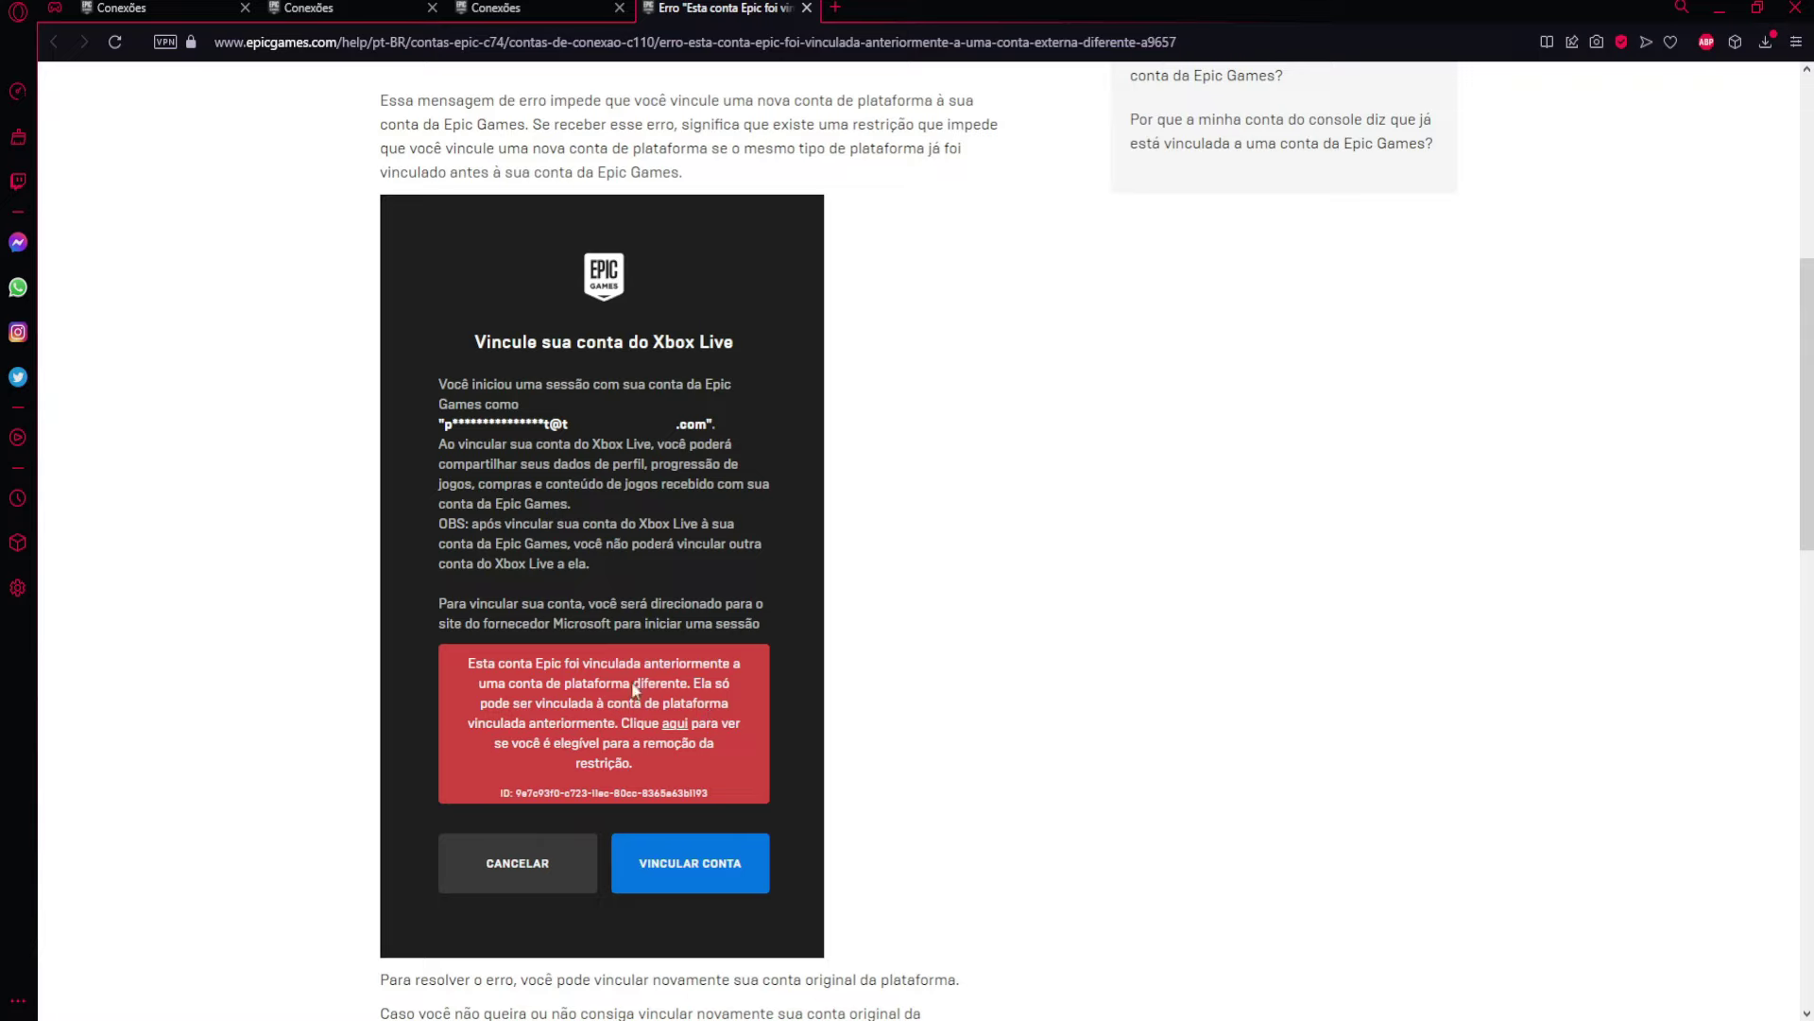
pyautogui.scroll(-2, 337, 599)
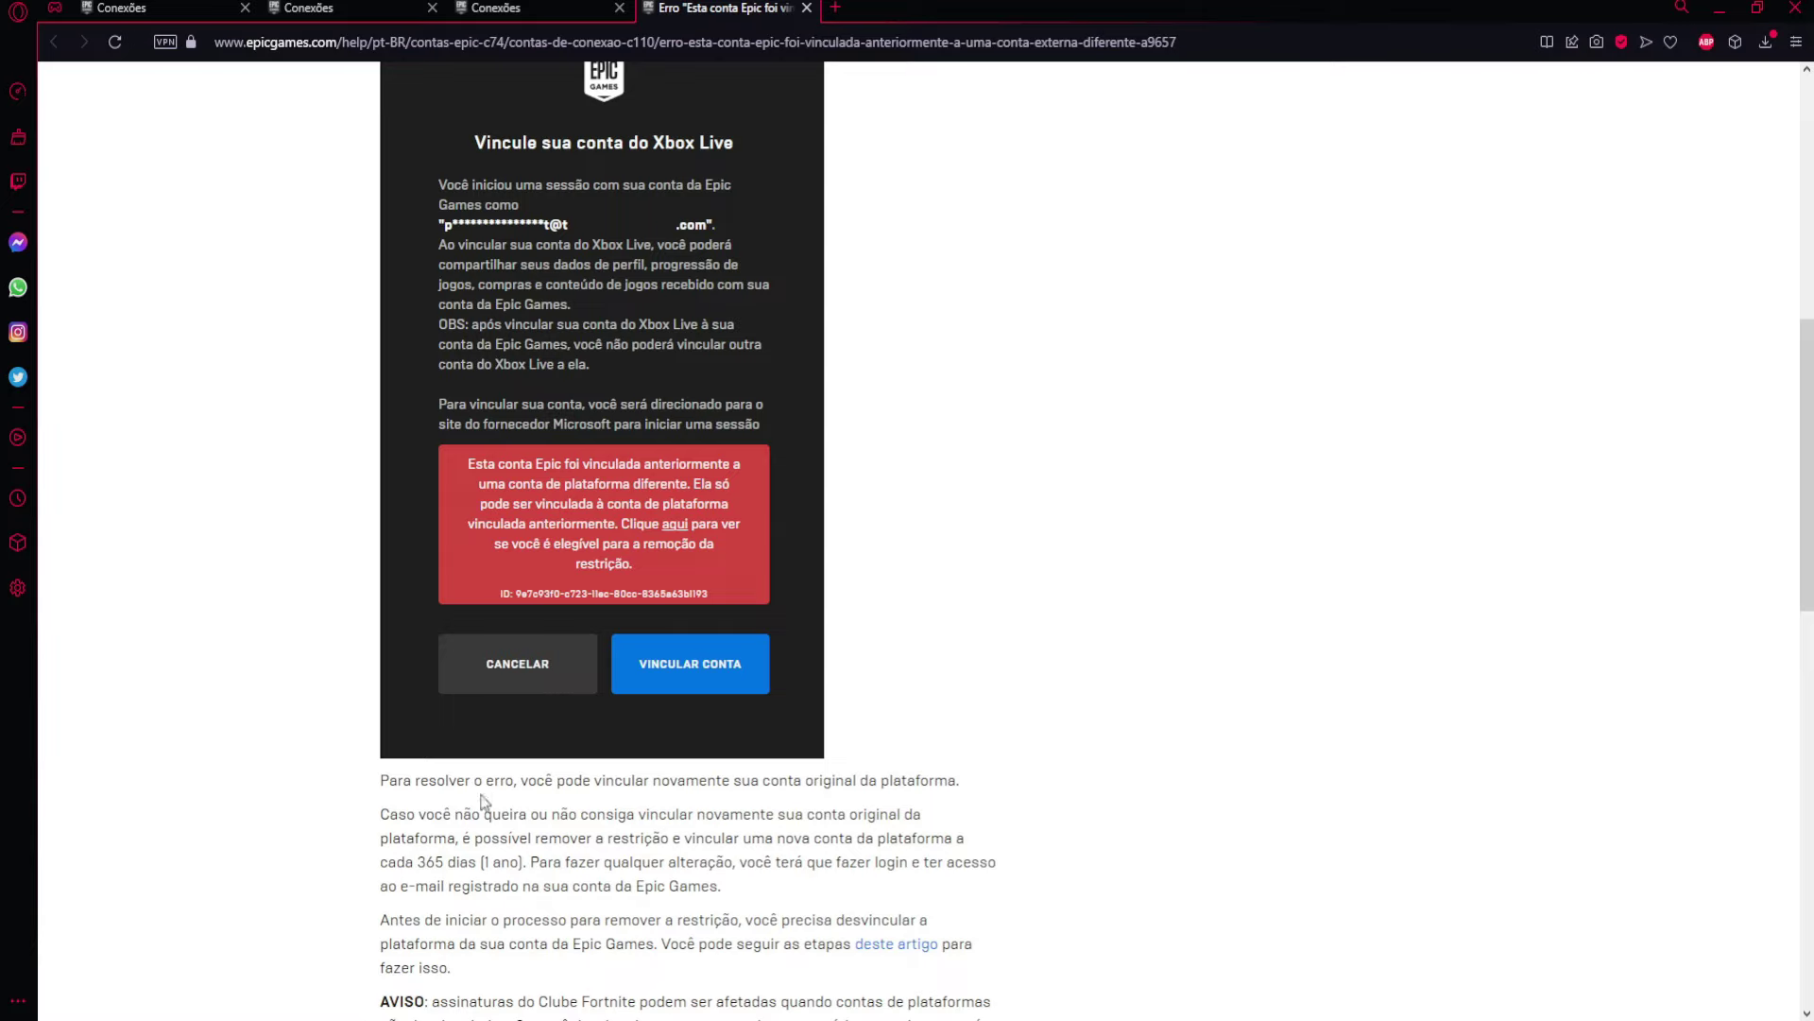
pyautogui.moveTo(527, 779); pyautogui.dragTo(1006, 783)
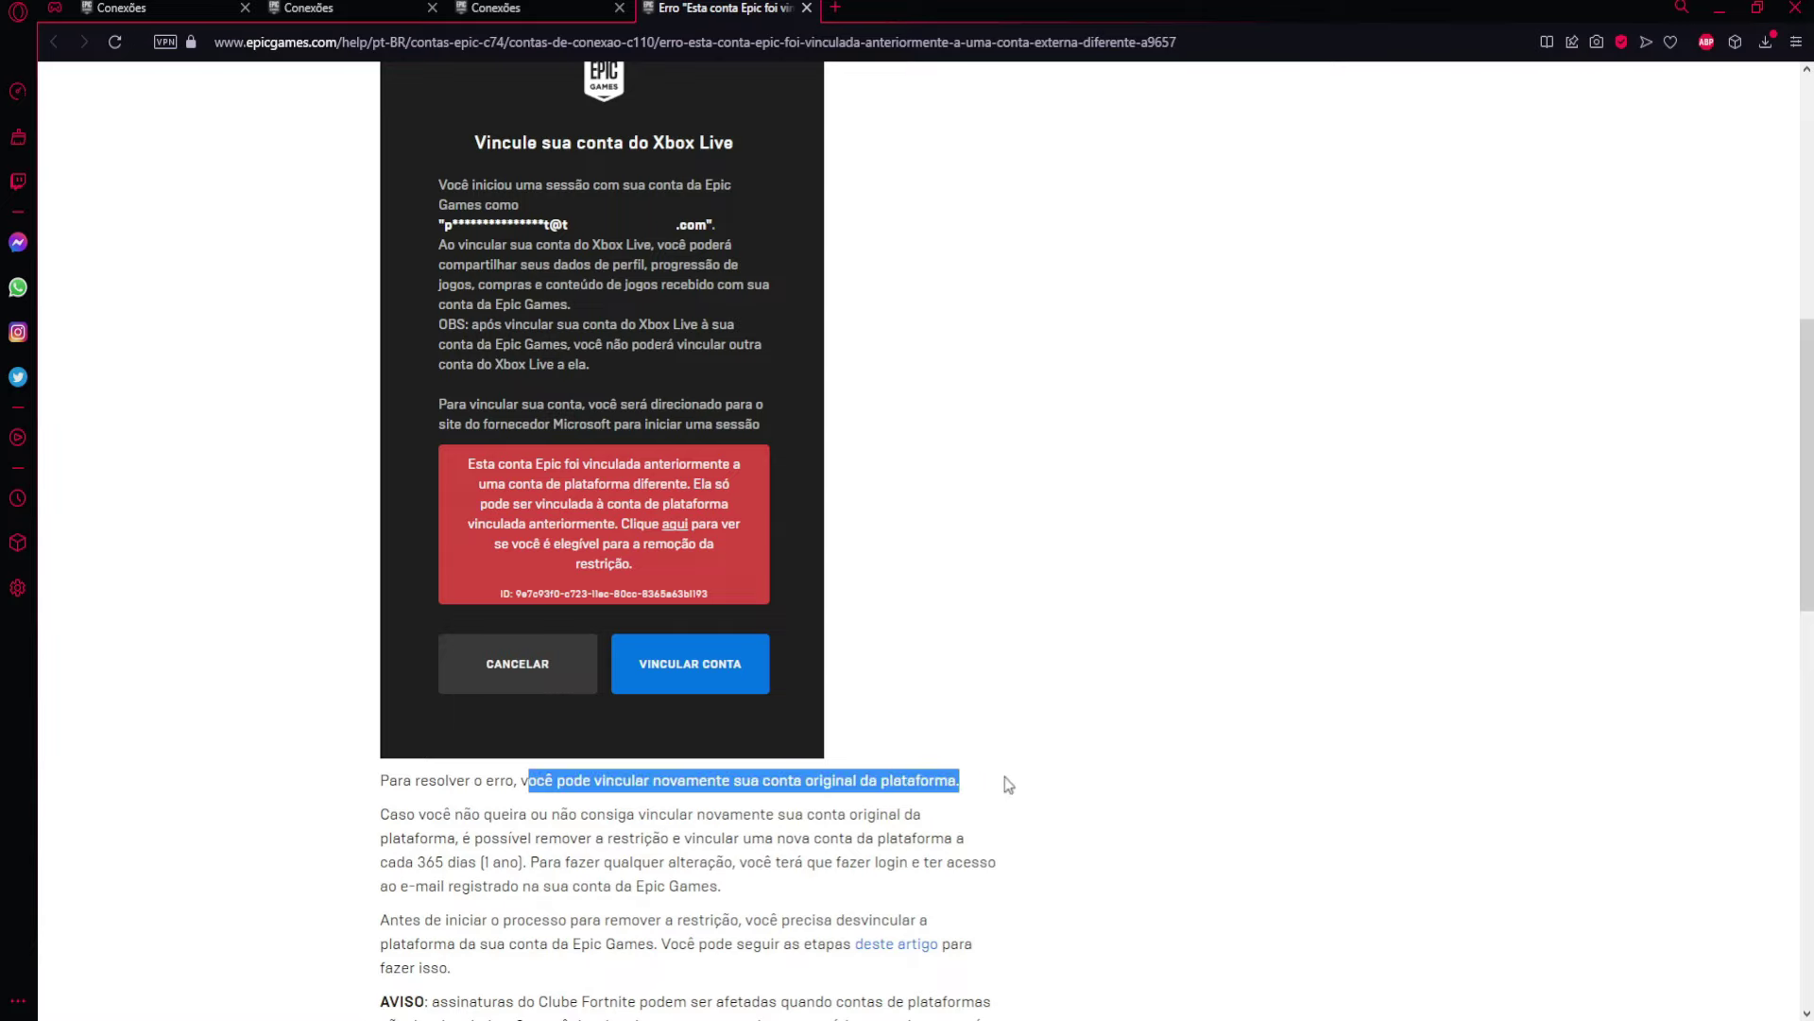
pyautogui.click(1008, 787)
pyautogui.scroll(-2, 427, 808)
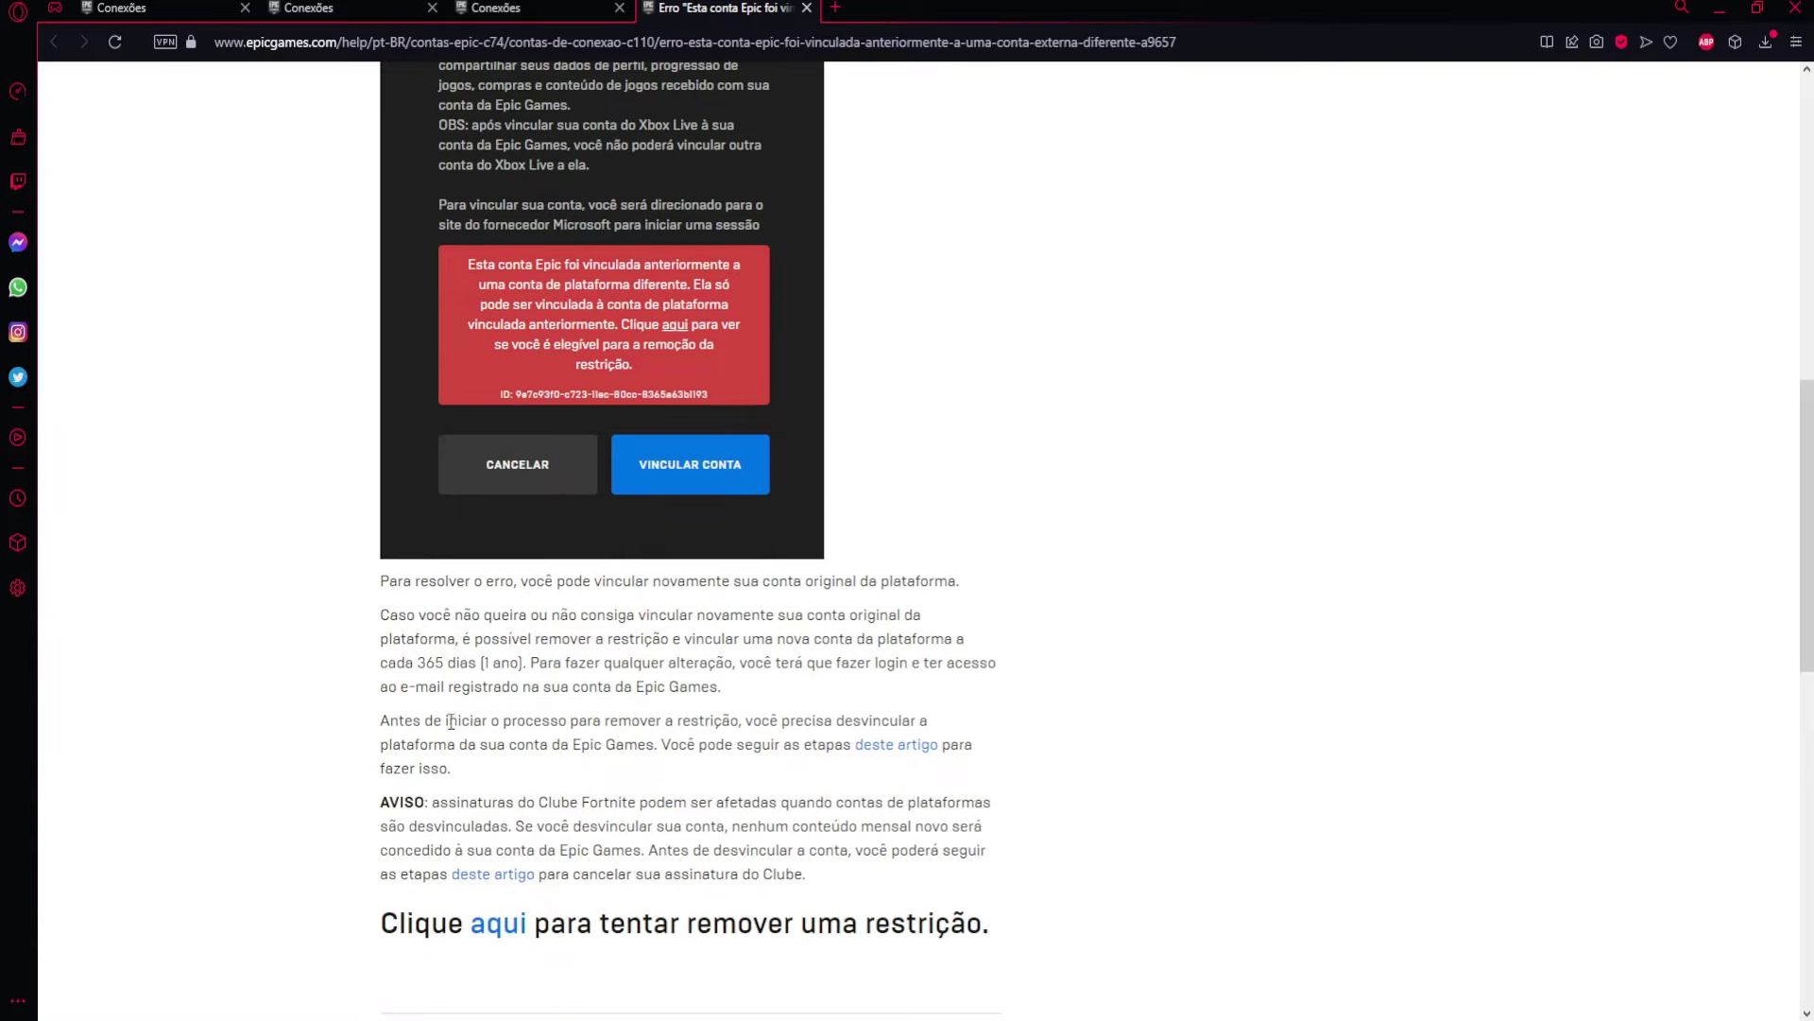
pyautogui.moveTo(426, 619); pyautogui.dragTo(970, 624)
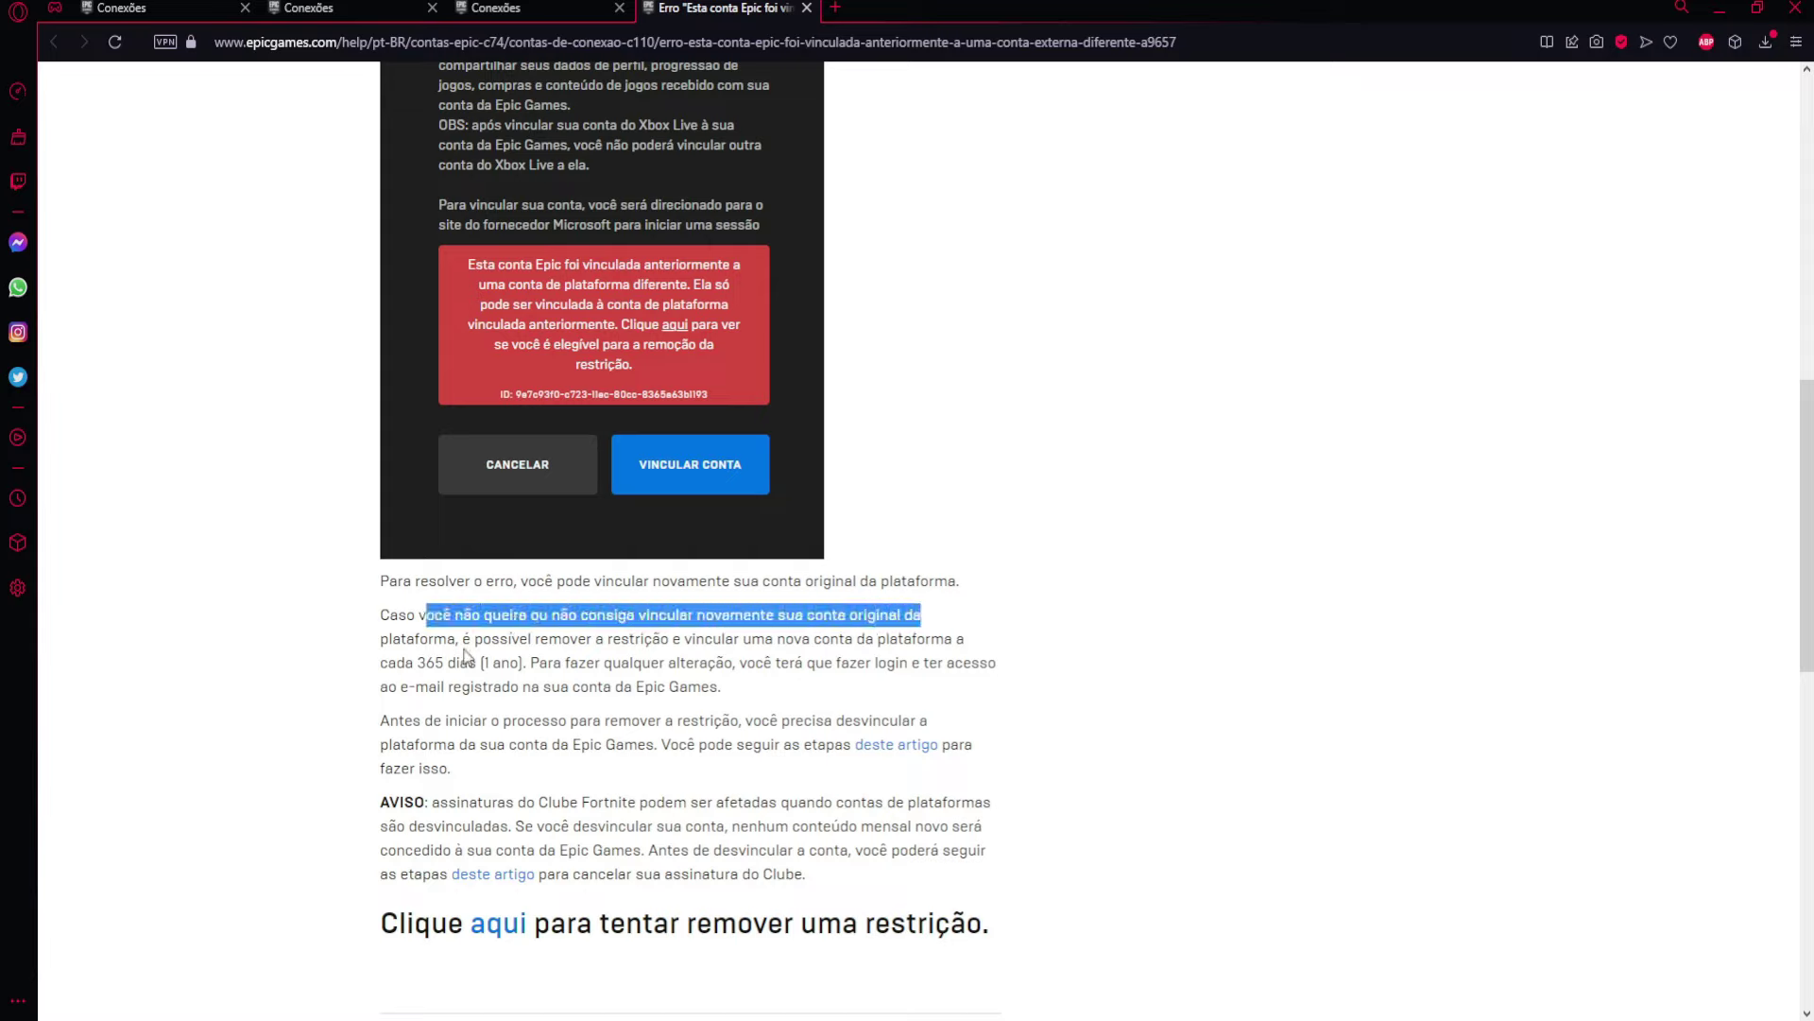